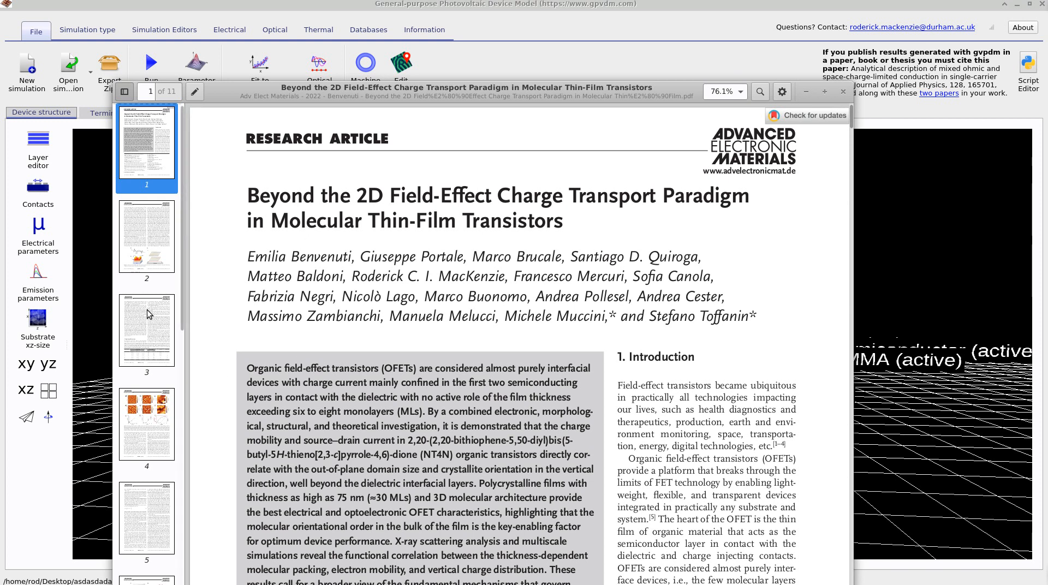
Step: Examine the charge density maps in Figure 4 on page 8 of the paper, return to page 1, and move the paper aside
{"action": "scroll", "coordinate": [154, 307], "scroll_direction": "down", "scroll_amount": 5}
{"action": "scroll", "coordinate": [153, 306], "scroll_direction": "down", "scroll_amount": 4}
{"action": "left_click", "coordinate": [154, 390]}
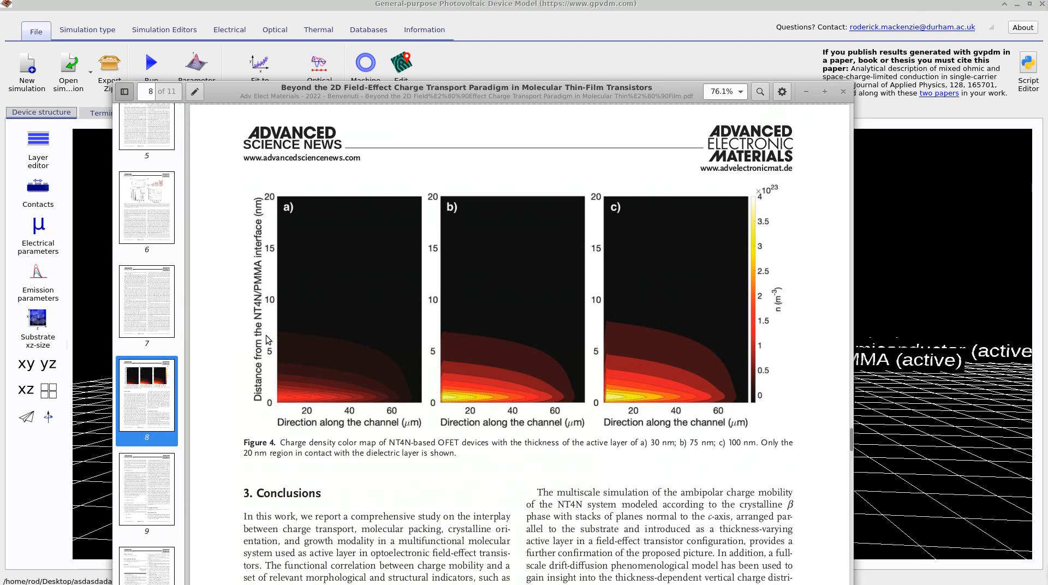
{"action": "scroll", "coordinate": [155, 202], "scroll_direction": "up", "scroll_amount": 8}
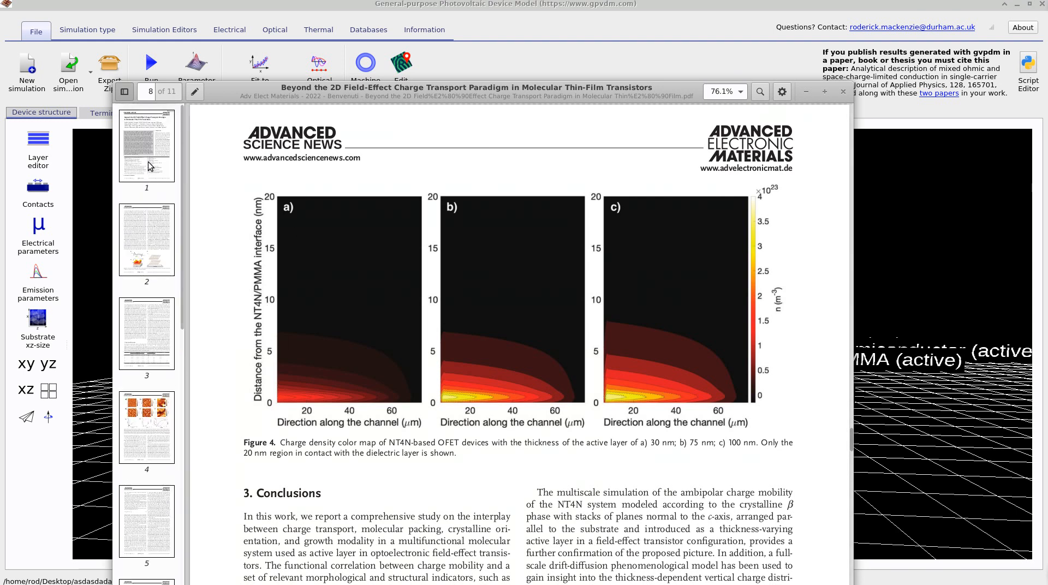
{"action": "left_click", "coordinate": [151, 169]}
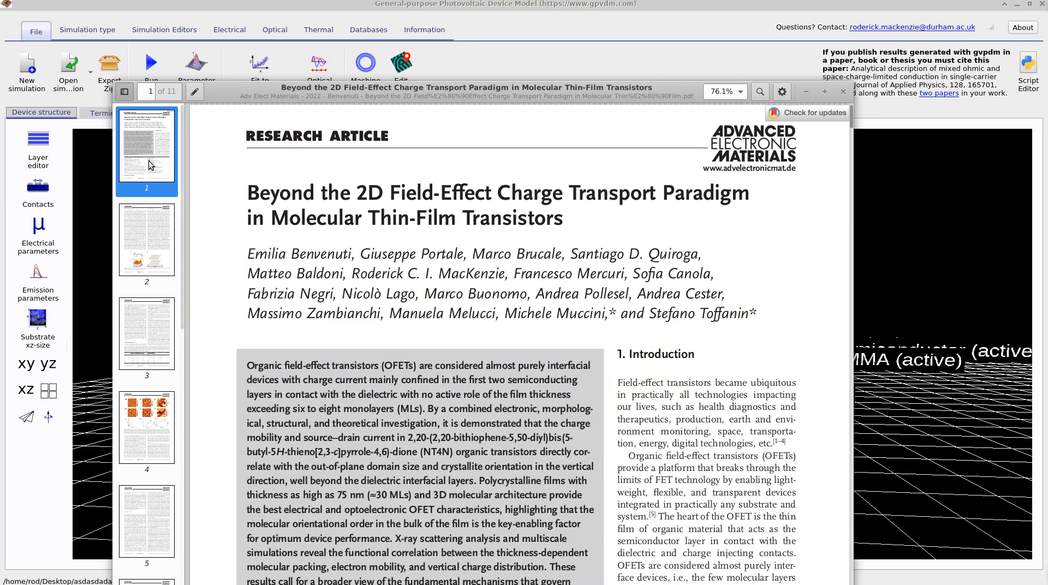
{"action": "left_click_drag", "start_coordinate": [224, 91], "coordinate": [1047, 183]}
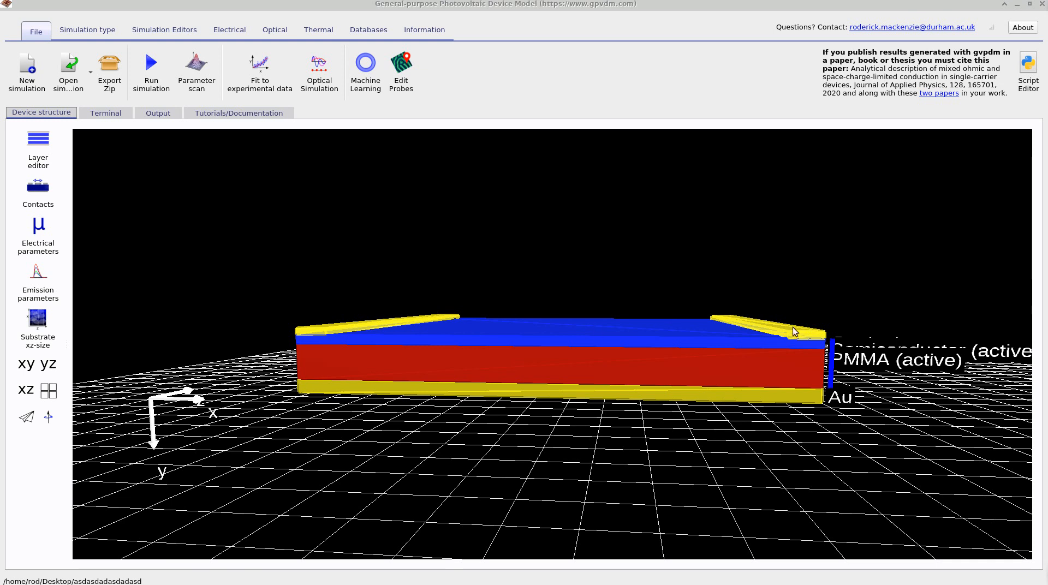
Step: Examine the top-contact OFET structure in 3D from the side, up close and from above
{"action": "left_click_drag", "start_coordinate": [527, 273], "coordinate": [529, 287]}
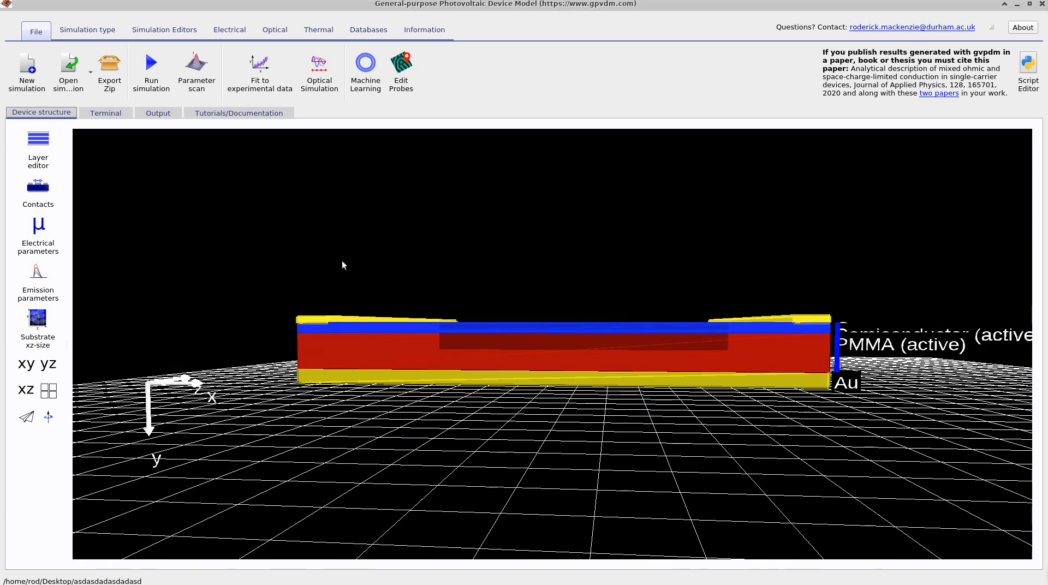
{"action": "left_click_drag", "start_coordinate": [342, 261], "coordinate": [325, 298]}
{"action": "scroll", "coordinate": [320, 359], "scroll_direction": "up", "scroll_amount": 5}
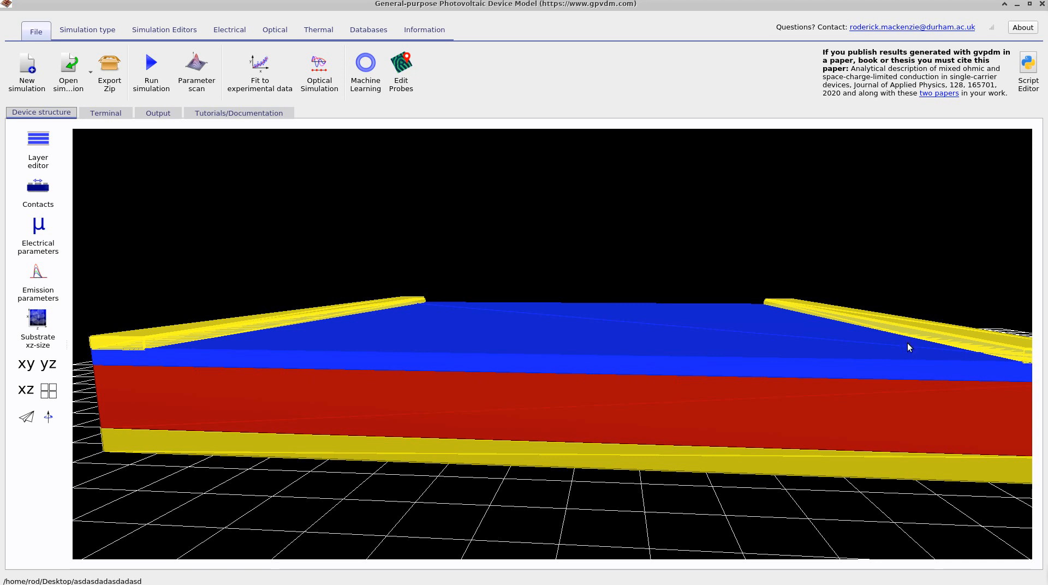
{"action": "scroll", "coordinate": [547, 281], "scroll_direction": "down", "scroll_amount": 5}
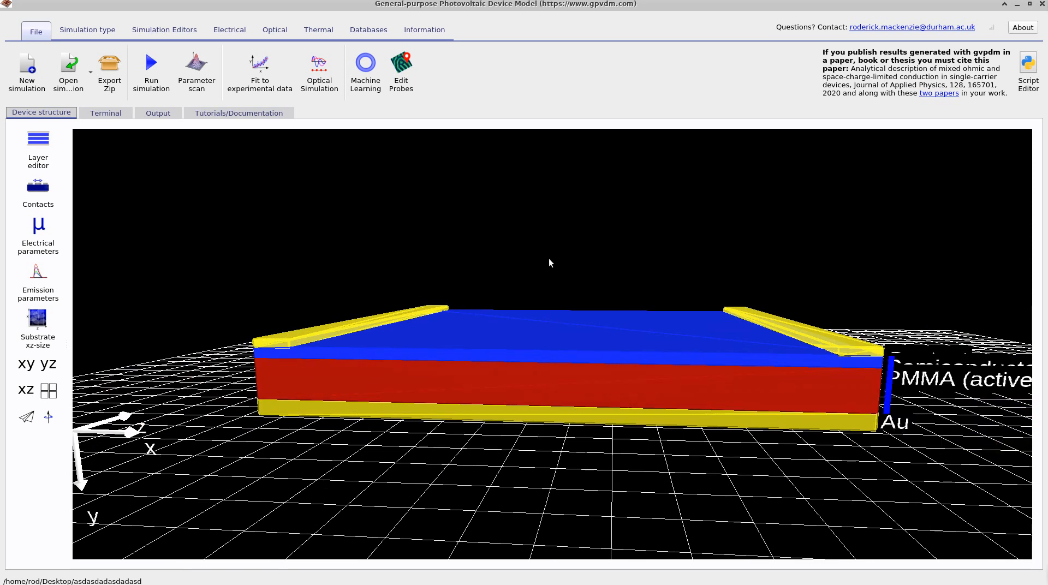
{"action": "left_click_drag", "start_coordinate": [566, 272], "coordinate": [568, 310]}
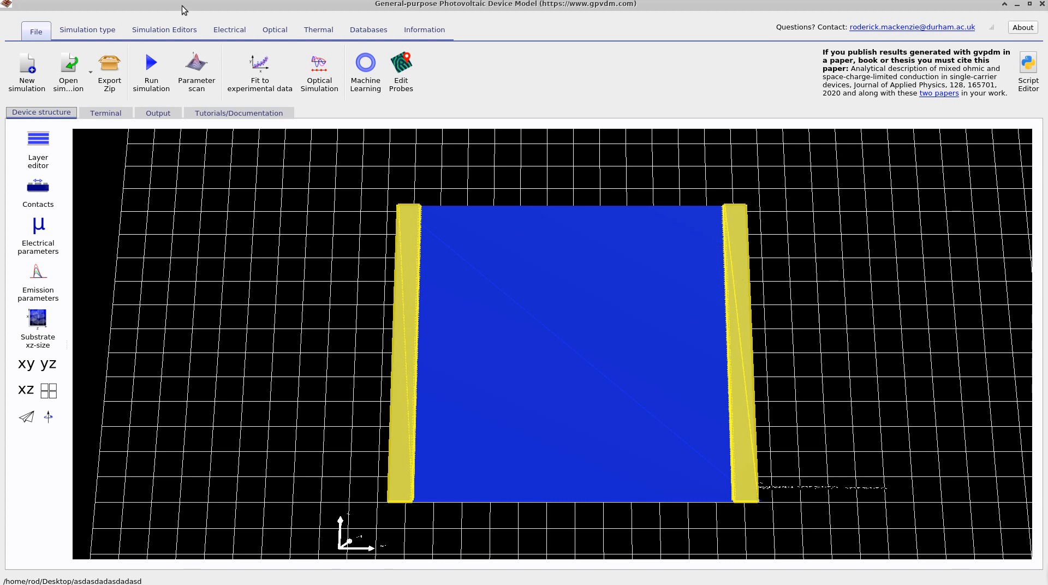
Step: Bring up the side-contact OFET simulation in gpvdm8.0 and examine its layer stack and side contacts from several angles
{"action": "left_click_drag", "start_coordinate": [181, 6], "coordinate": [1047, 240]}
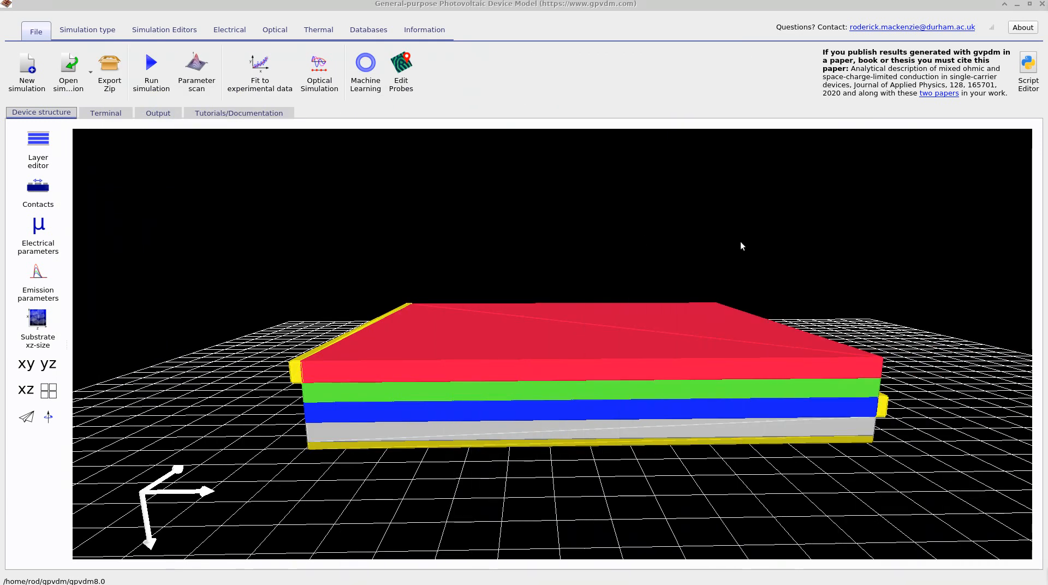
{"action": "left_click_drag", "start_coordinate": [1047, 64], "coordinate": [407, 58]}
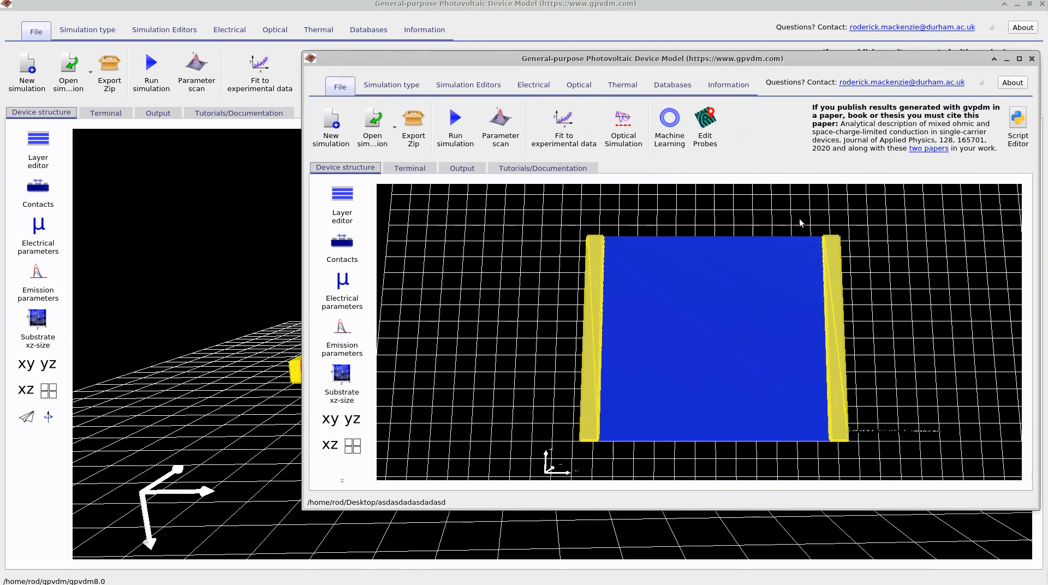
{"action": "left_click_drag", "start_coordinate": [410, 59], "coordinate": [1047, 120]}
{"action": "left_click_drag", "start_coordinate": [349, 265], "coordinate": [362, 300]}
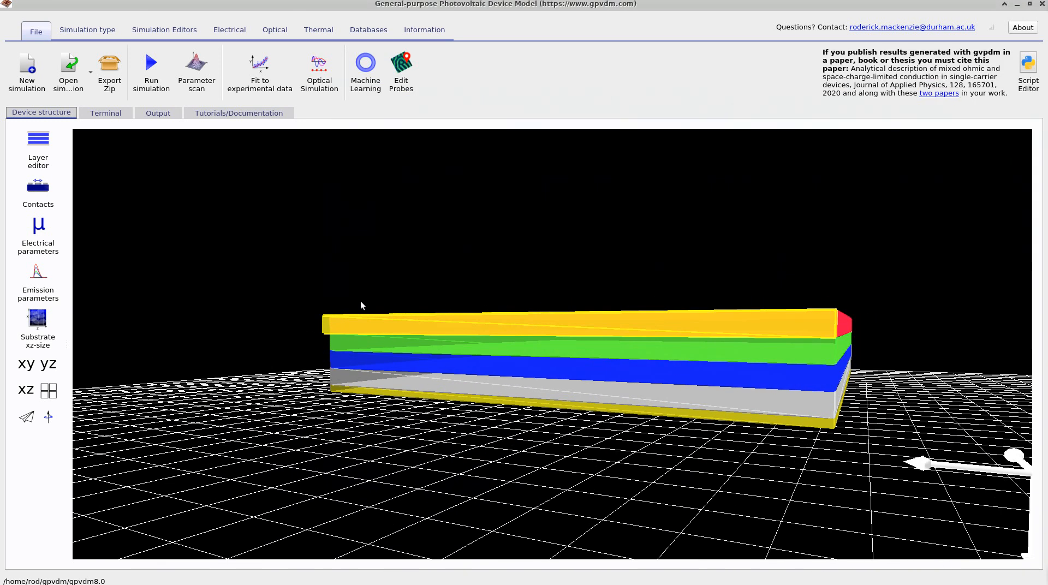
{"action": "left_click_drag", "start_coordinate": [753, 254], "coordinate": [424, 381]}
{"action": "mouse_move", "coordinate": [378, 279]}
{"action": "left_mouse_down"}
{"action": "mouse_move", "coordinate": [337, 291]}
{"action": "mouse_move", "coordinate": [371, 292]}
{"action": "mouse_move", "coordinate": [363, 293]}
{"action": "left_mouse_up"}
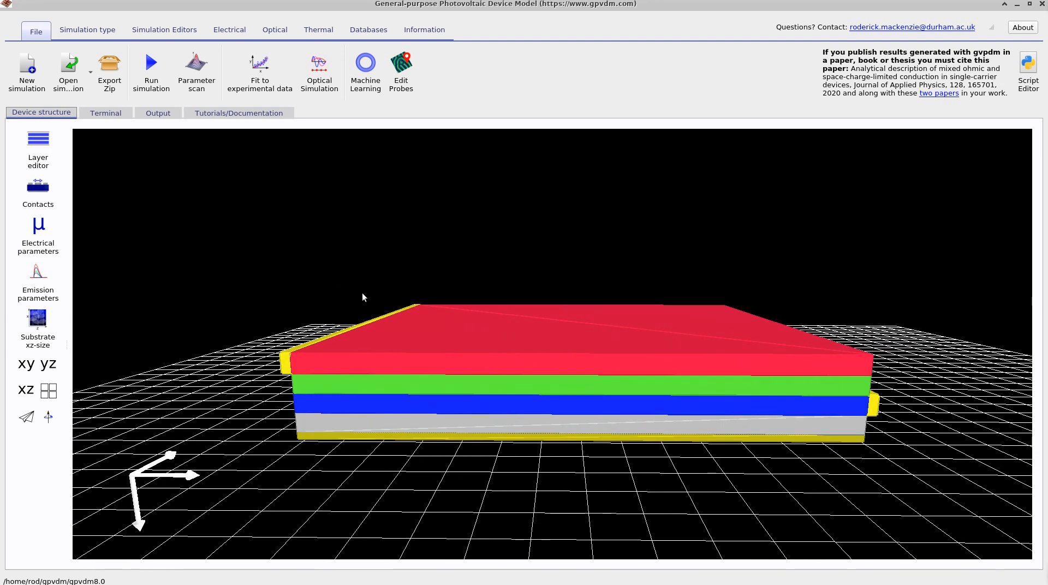
{"action": "left_click_drag", "start_coordinate": [677, 277], "coordinate": [652, 271]}
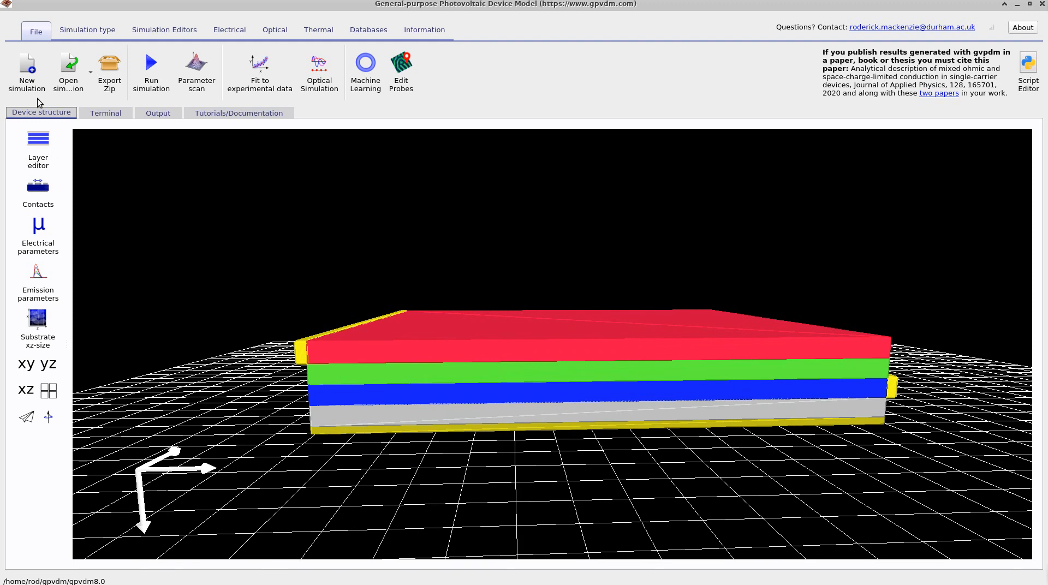
Step: View the OFET example devices available for a new simulation, then dismiss the selection without creating one
{"action": "left_click", "coordinate": [24, 81]}
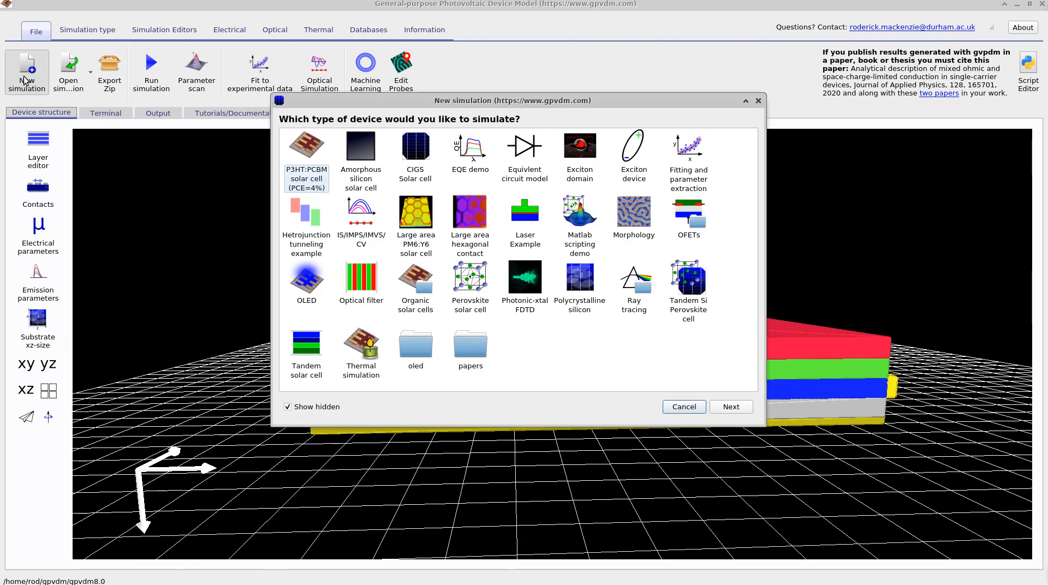
{"action": "double_click", "coordinate": [691, 218]}
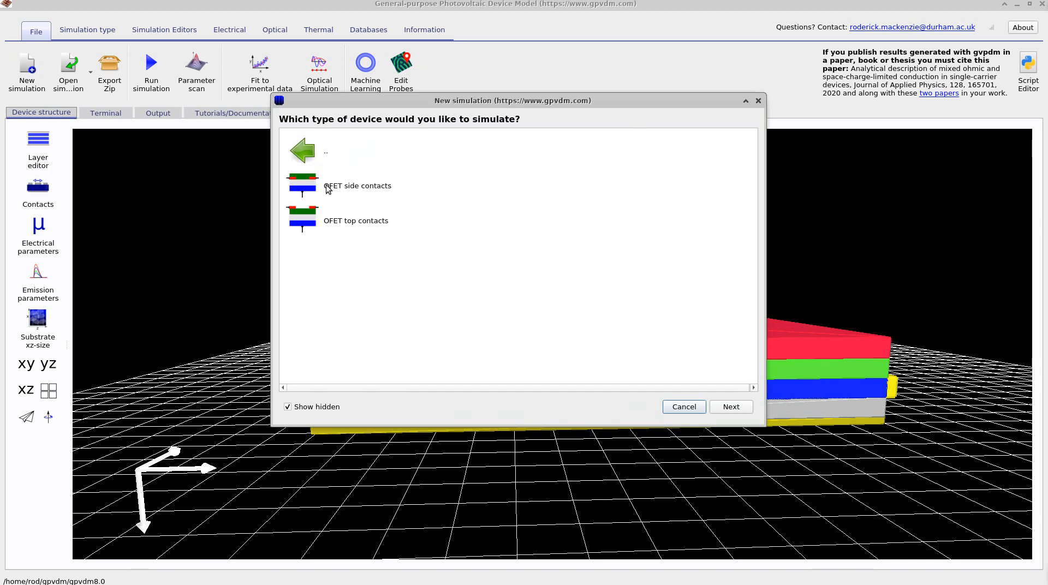
{"action": "left_click_drag", "start_coordinate": [383, 97], "coordinate": [483, 101]}
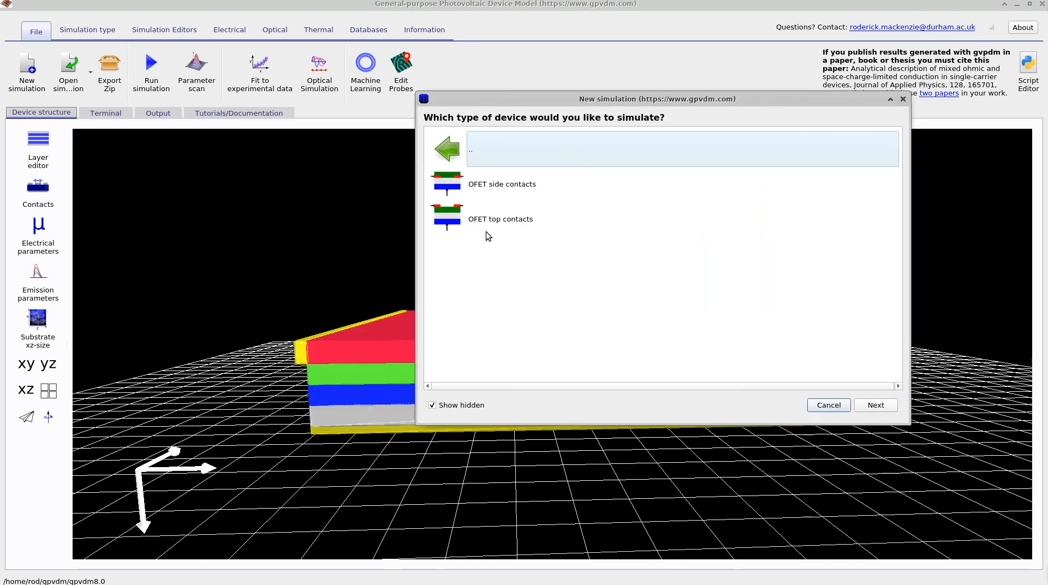
{"action": "left_click", "coordinate": [902, 100]}
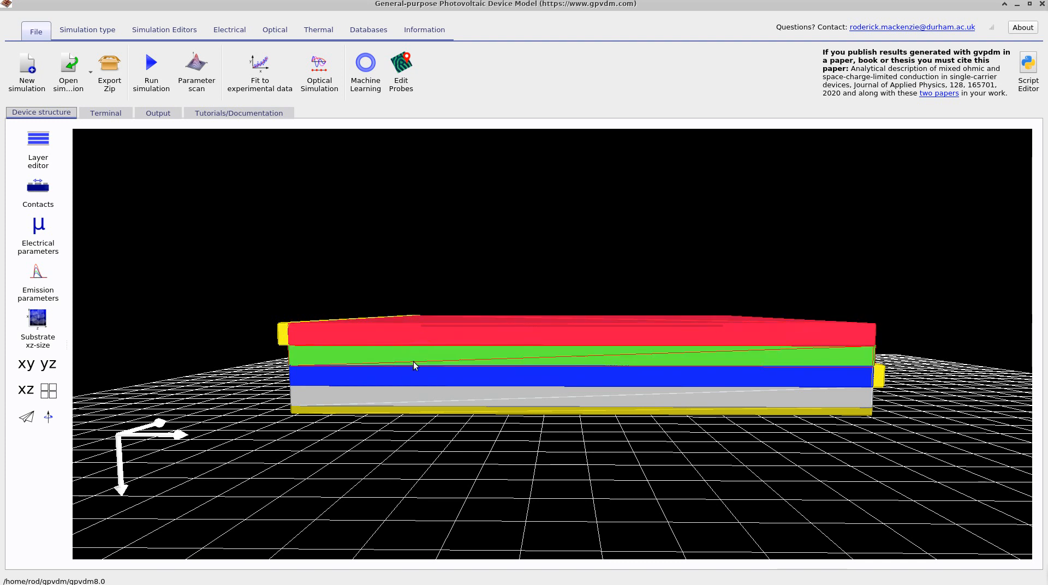
Step: Inspect the individual layers of the side-contact device in 3D and review their definitions in the layer editor
{"action": "left_click", "coordinate": [413, 394]}
{"action": "left_click", "coordinate": [334, 412]}
{"action": "left_click", "coordinate": [333, 397]}
{"action": "left_click", "coordinate": [361, 341]}
{"action": "left_click", "coordinate": [357, 353]}
{"action": "left_click", "coordinate": [360, 374]}
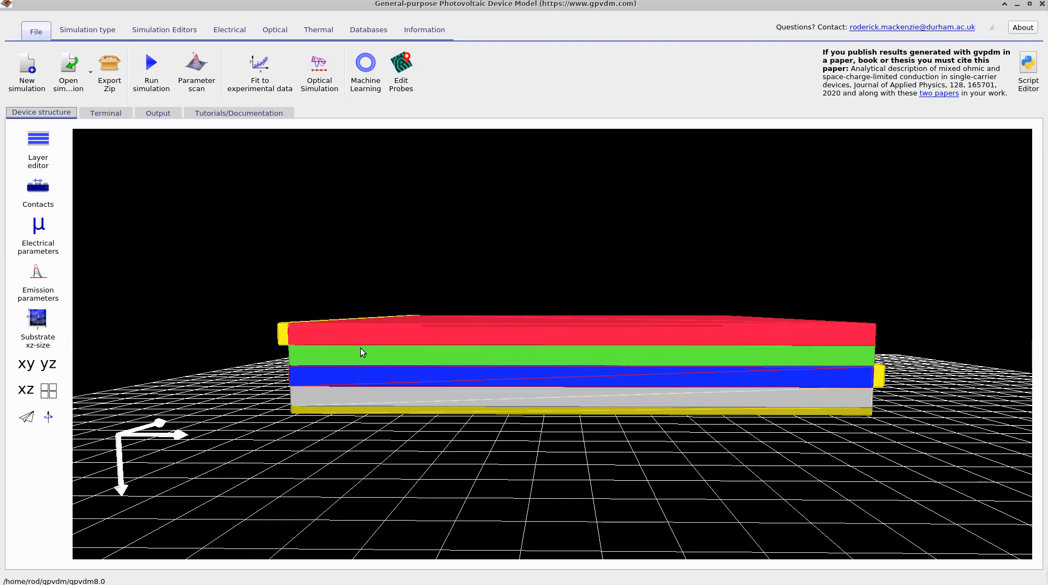
{"action": "left_click", "coordinate": [44, 145]}
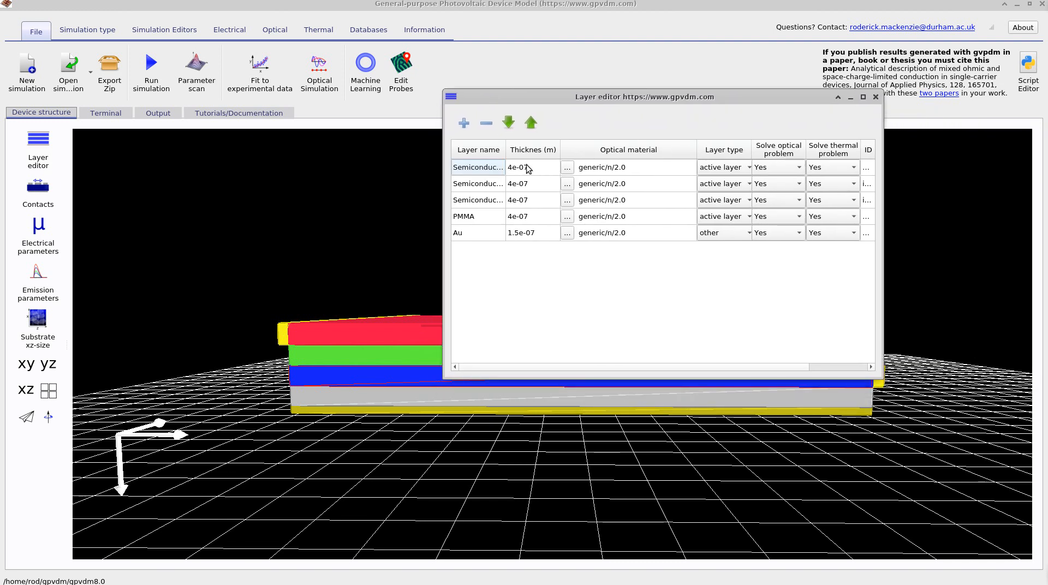
{"action": "left_click", "coordinate": [875, 96]}
Step: Review the source, gate and drain contact definitions and the placement options for the drain, keeping it on the right
{"action": "left_click", "coordinate": [37, 188]}
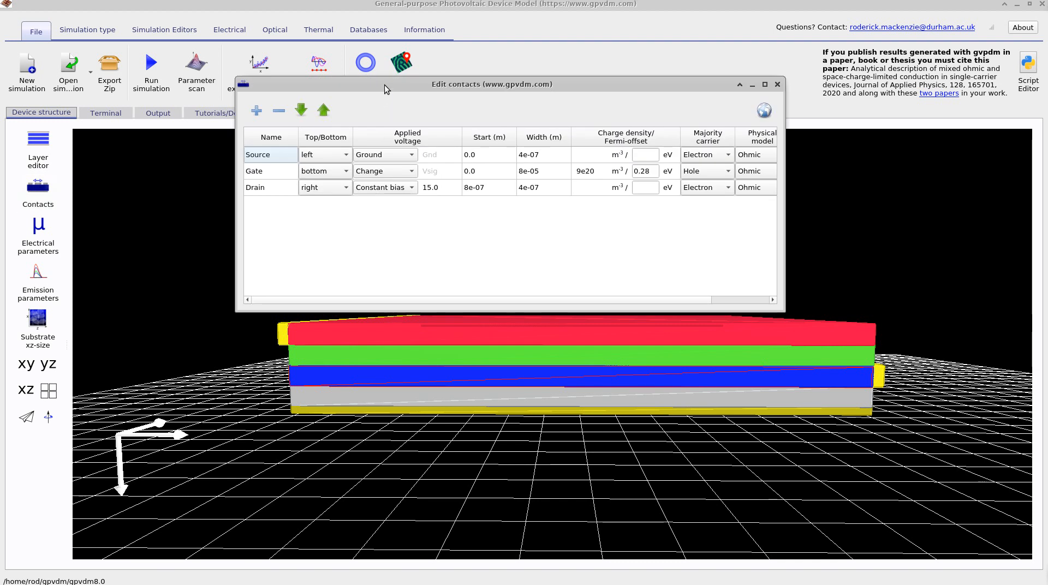
{"action": "left_click_drag", "start_coordinate": [383, 86], "coordinate": [399, 63]}
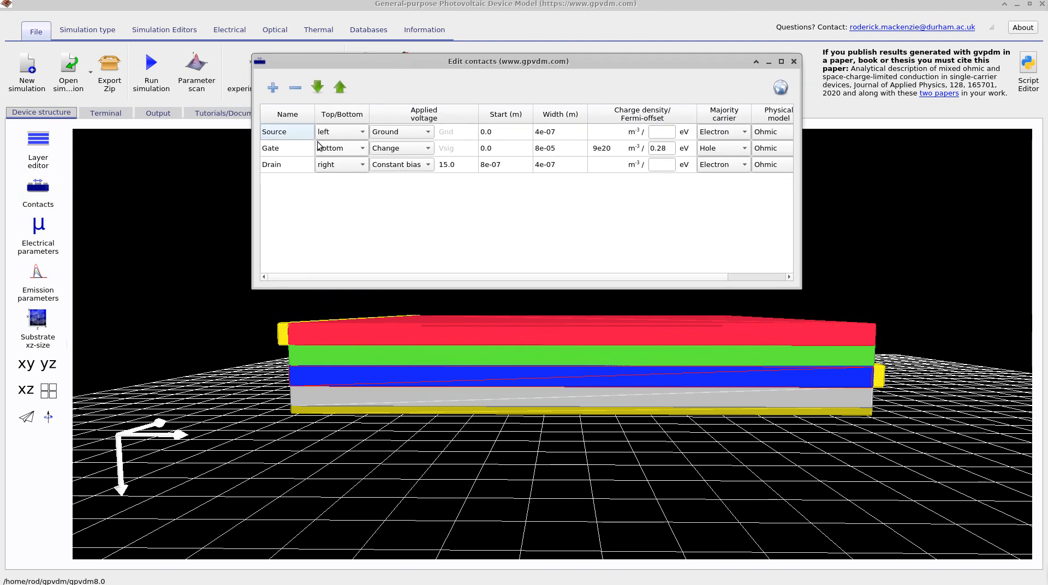
{"action": "left_click", "coordinate": [332, 168]}
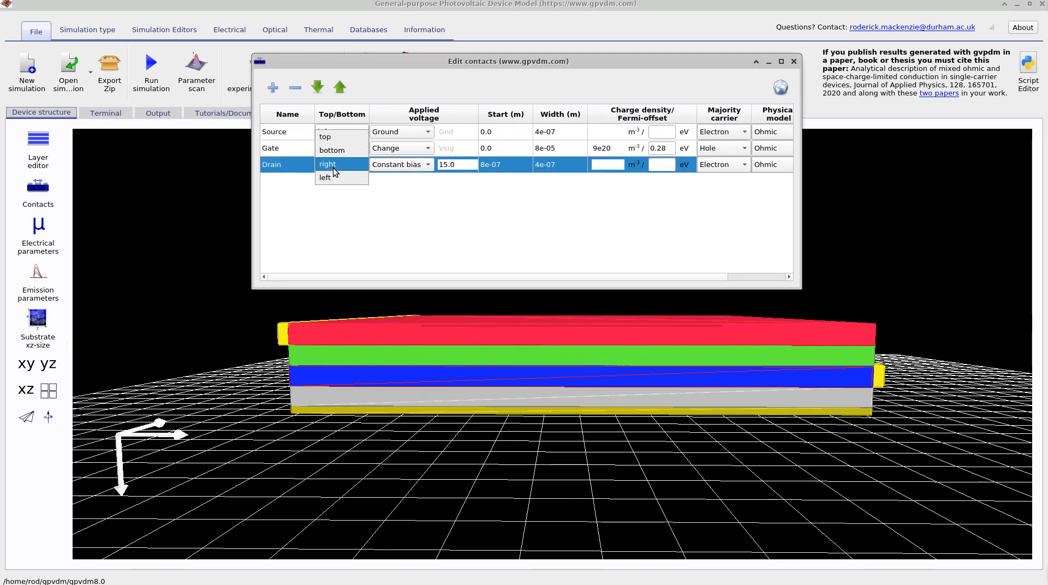
{"action": "left_click", "coordinate": [335, 172]}
{"action": "left_click", "coordinate": [440, 225]}
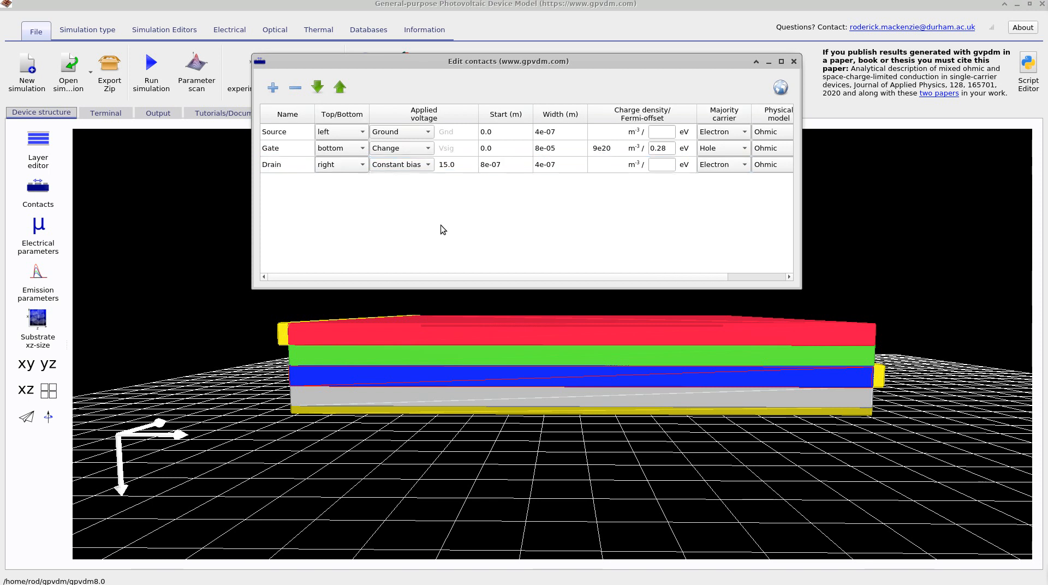
{"action": "left_click", "coordinate": [793, 64]}
Step: Run the simulation, open the snapshots from the output files, and maximise the snapshot viewer
{"action": "left_click", "coordinate": [162, 80]}
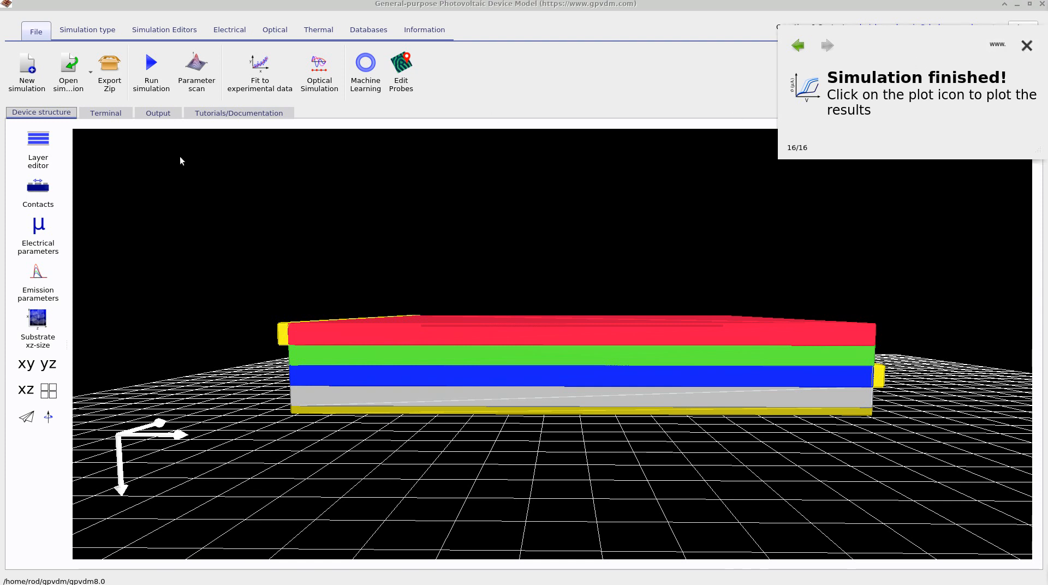
{"action": "left_click", "coordinate": [153, 114]}
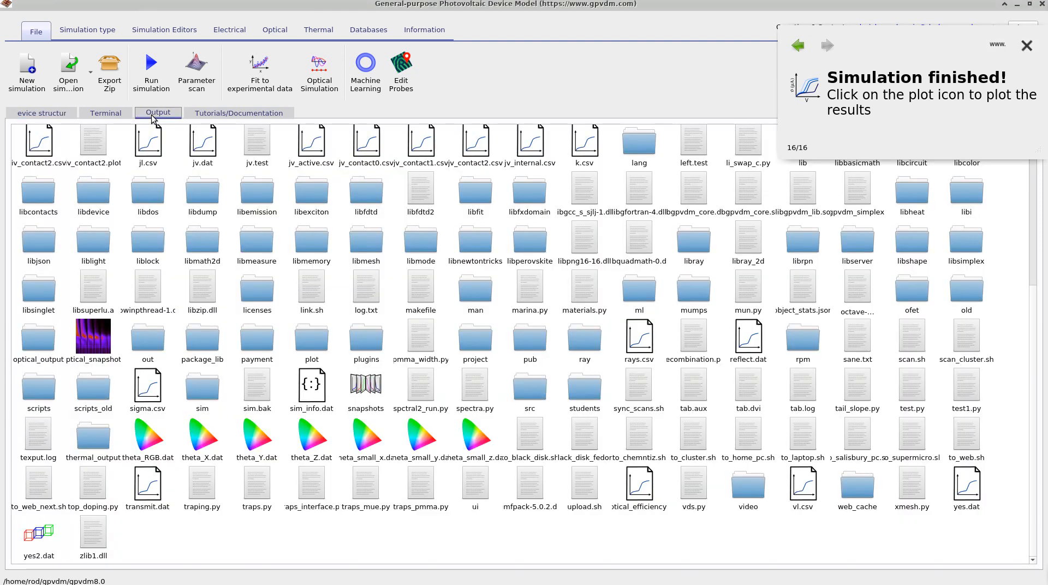
{"action": "double_click", "coordinate": [360, 394]}
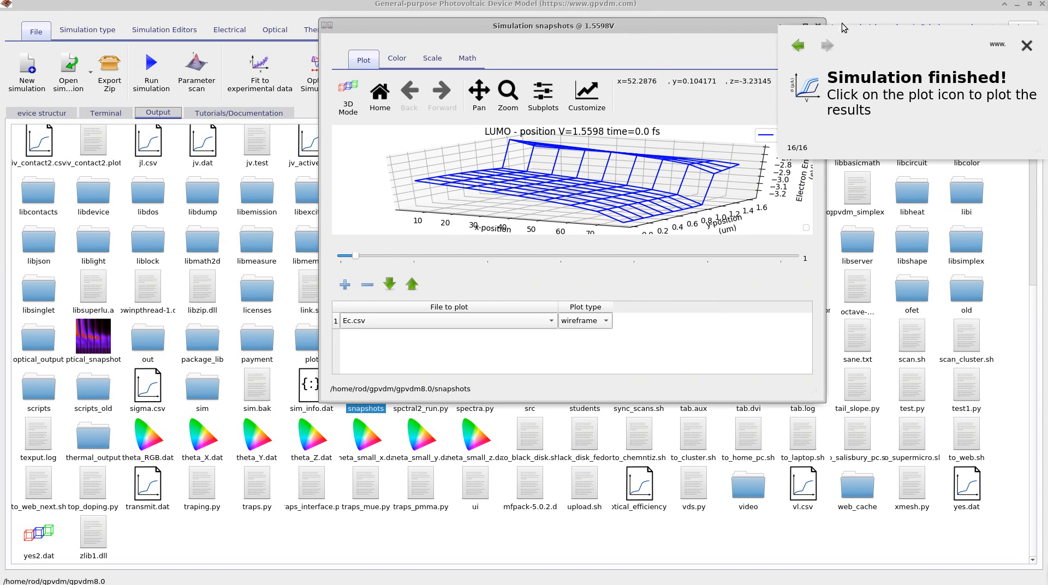
{"action": "left_click", "coordinate": [1019, 45]}
{"action": "left_click", "coordinate": [804, 26]}
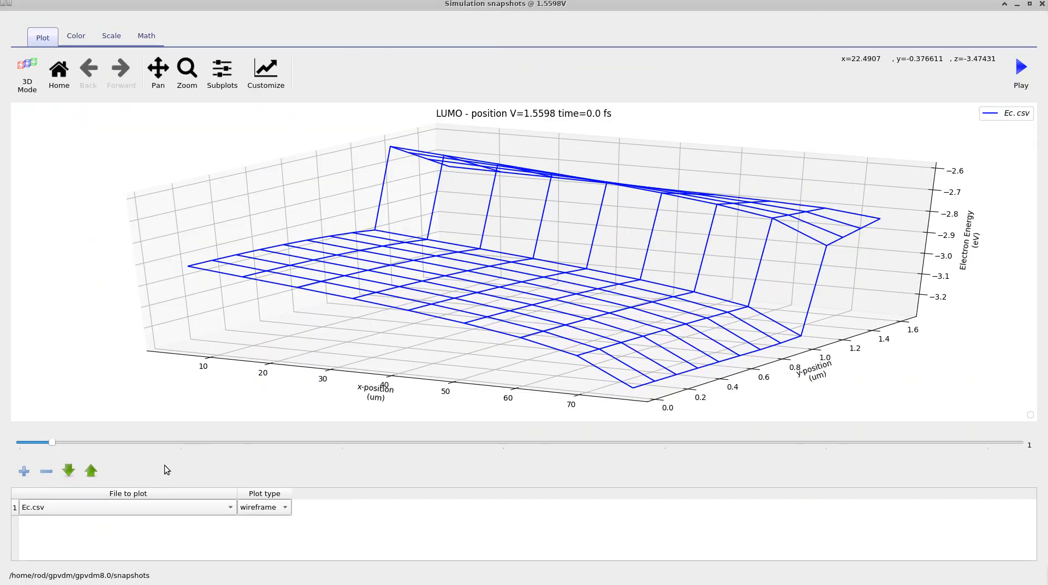
Step: Plot Jn_all.csv in the snapshot viewer as a heat plot and rotate the 3D axes
{"action": "left_click", "coordinate": [136, 508]}
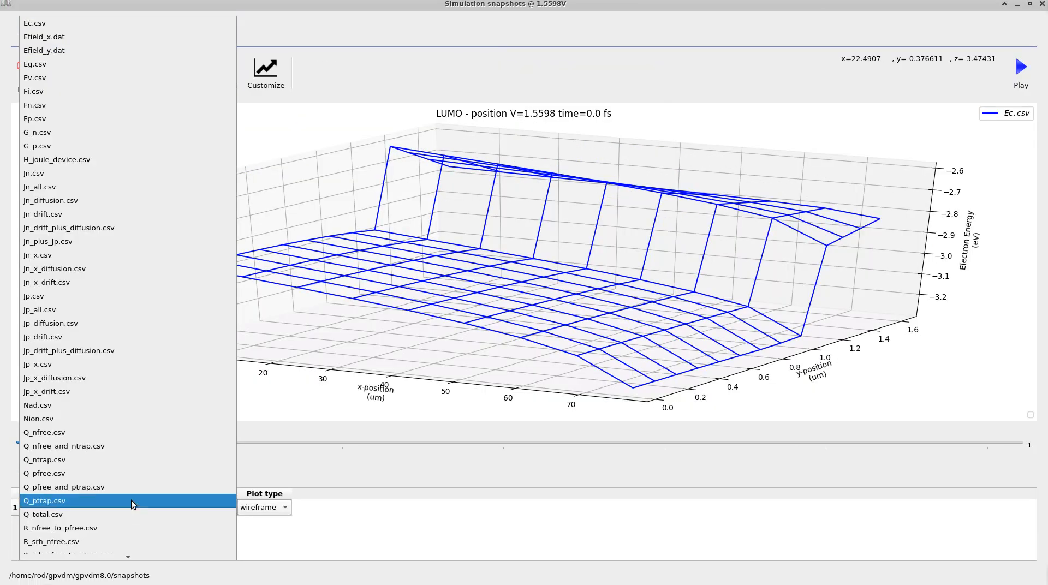
{"action": "left_click", "coordinate": [93, 189]}
{"action": "left_click_drag", "start_coordinate": [270, 207], "coordinate": [224, 237]}
{"action": "left_click", "coordinate": [271, 513]}
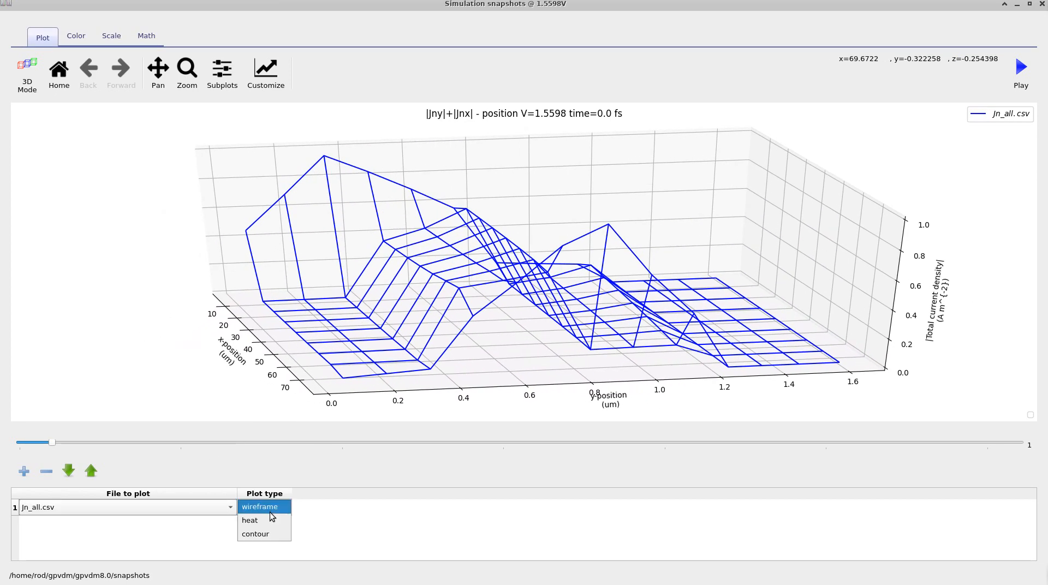
{"action": "left_click", "coordinate": [271, 520]}
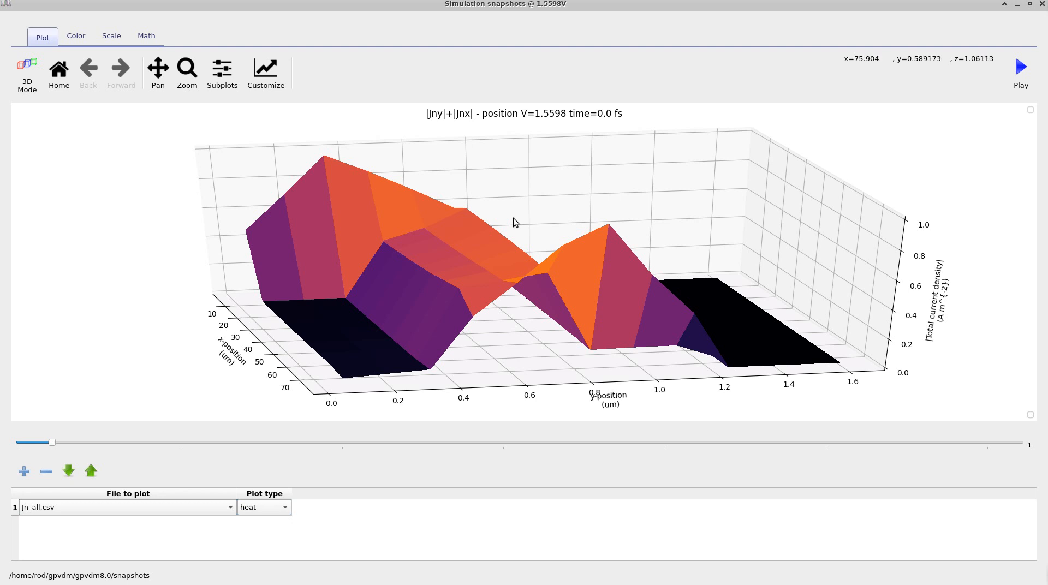
Step: Restore the snapshot viewer to a smaller window and place it beside the main window's device structure view
{"action": "double_click", "coordinate": [422, 8]}
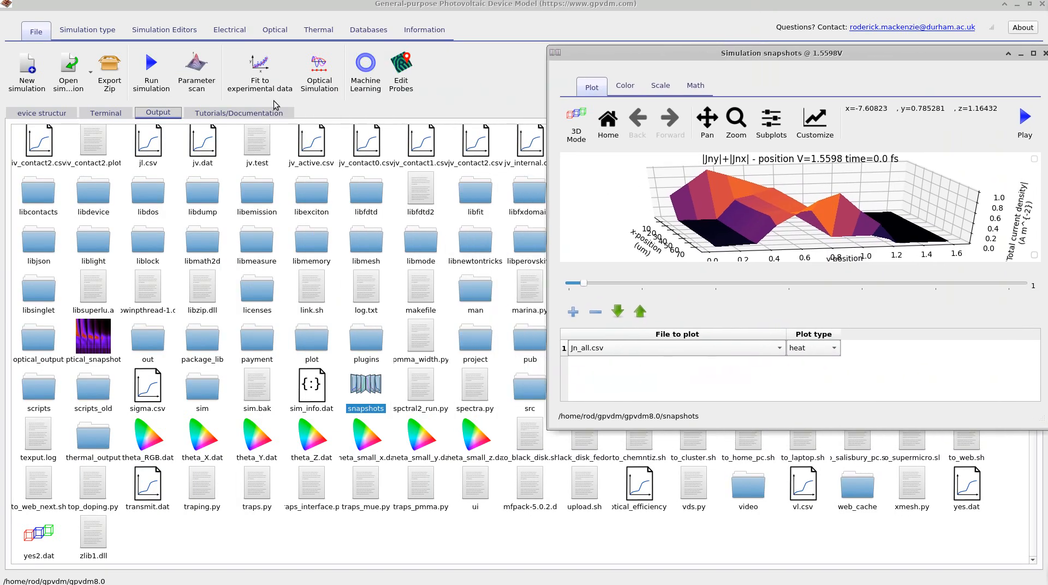
{"action": "right_click", "coordinate": [654, 62]}
{"action": "left_click", "coordinate": [711, 135]}
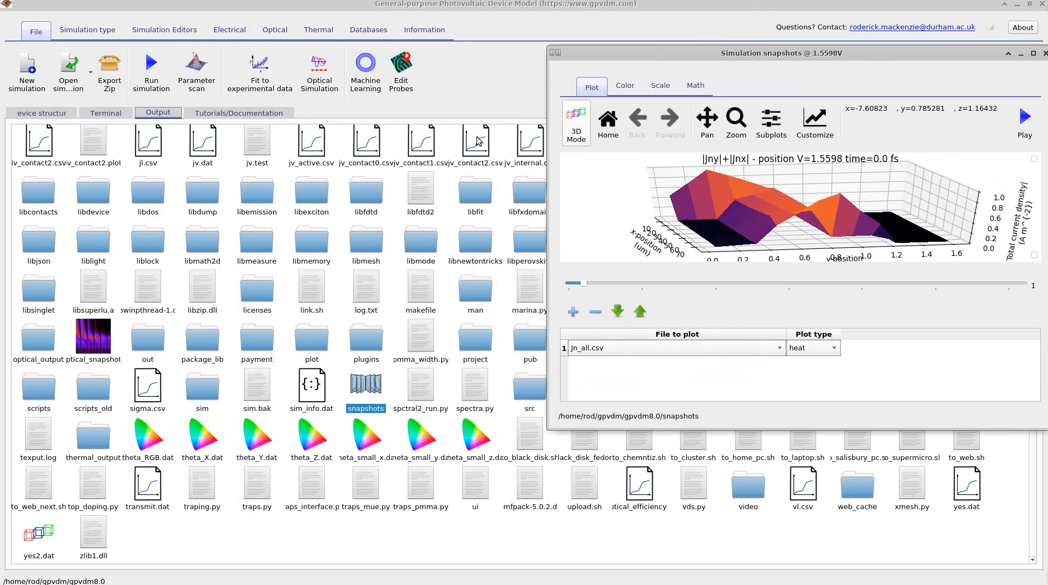
{"action": "left_click", "coordinate": [41, 113]}
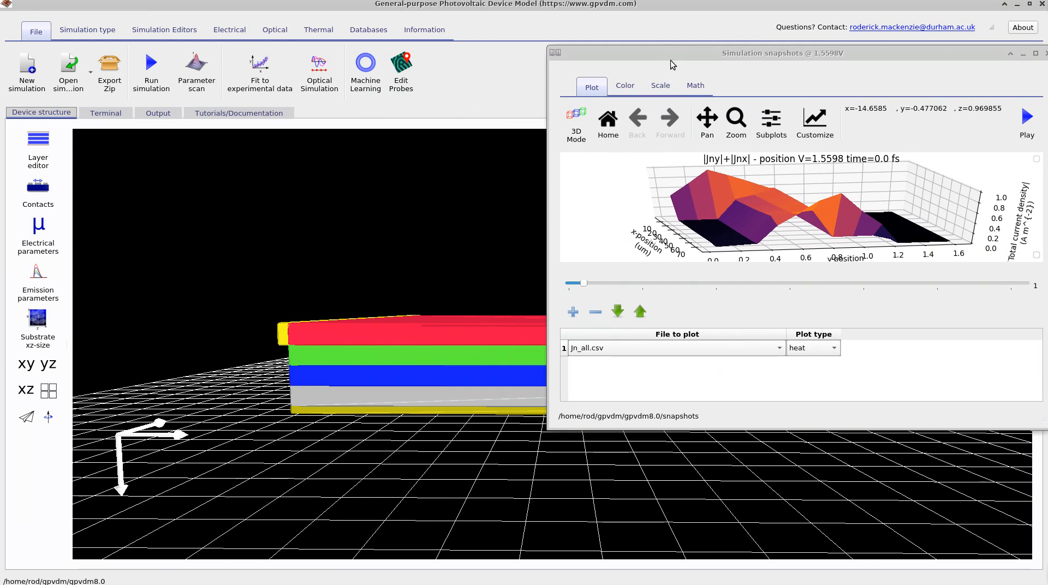
{"action": "left_click_drag", "start_coordinate": [672, 54], "coordinate": [692, 40]}
Step: Reposition and rotate the 3D device so the whole layer stack can be compared with the current density plot
{"action": "left_click_drag", "start_coordinate": [471, 252], "coordinate": [448, 248]}
{"action": "right_click", "coordinate": [447, 247]}
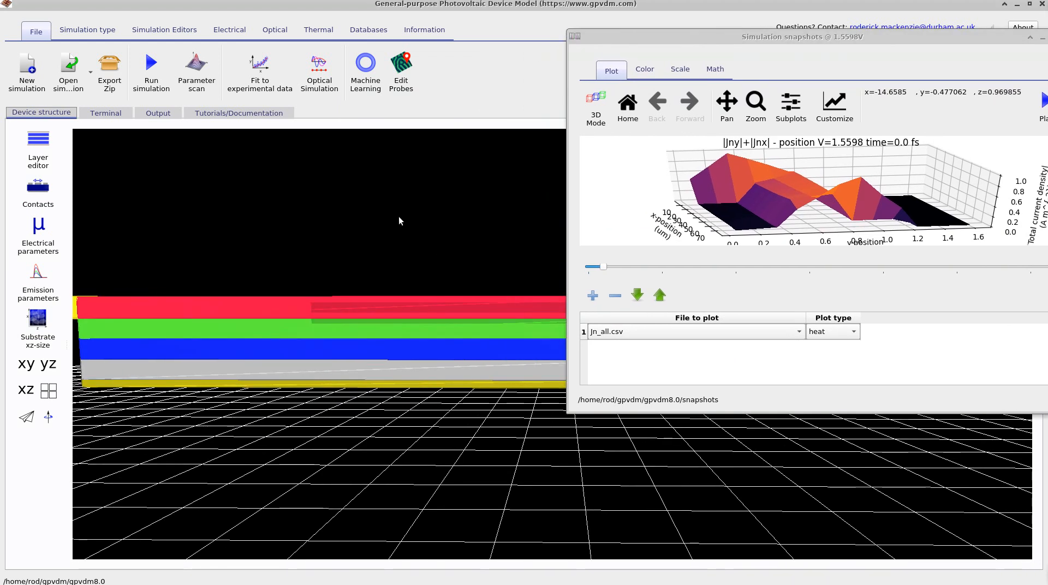
{"action": "left_click", "coordinate": [399, 217]}
{"action": "scroll", "coordinate": [399, 216], "scroll_direction": "down", "scroll_amount": 5}
{"action": "mouse_move", "coordinate": [407, 216]}
{"action": "left_mouse_down"}
{"action": "mouse_move", "coordinate": [382, 230]}
{"action": "mouse_move", "coordinate": [394, 230]}
{"action": "left_mouse_up"}
{"action": "right_click", "coordinate": [394, 230]}
{"action": "left_click", "coordinate": [332, 218]}
{"action": "left_click_drag", "start_coordinate": [317, 236], "coordinate": [323, 237]}
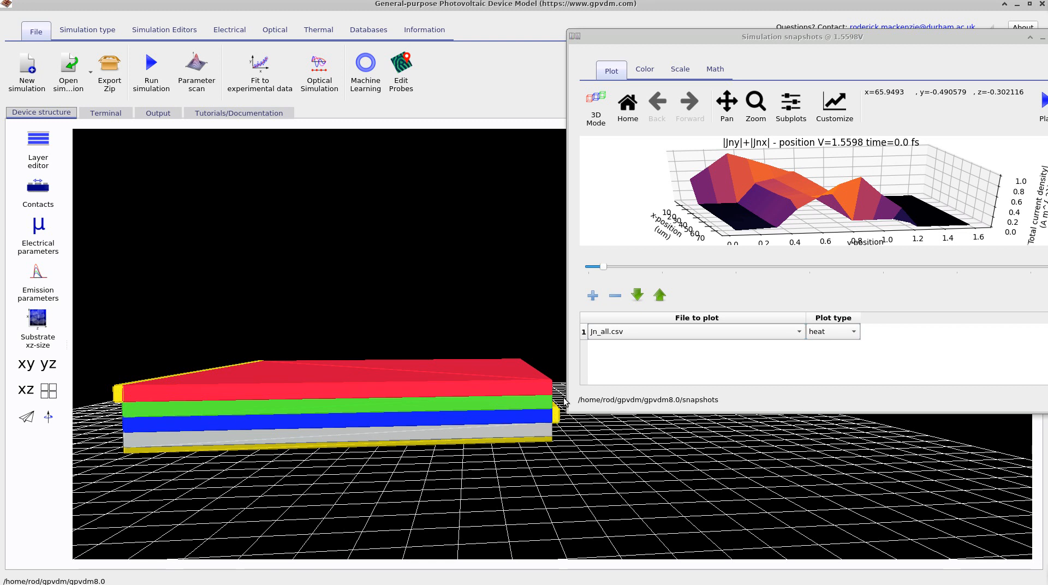
Step: Select the red, green and blue layers of the 3D device one after another
{"action": "left_click", "coordinate": [175, 396]}
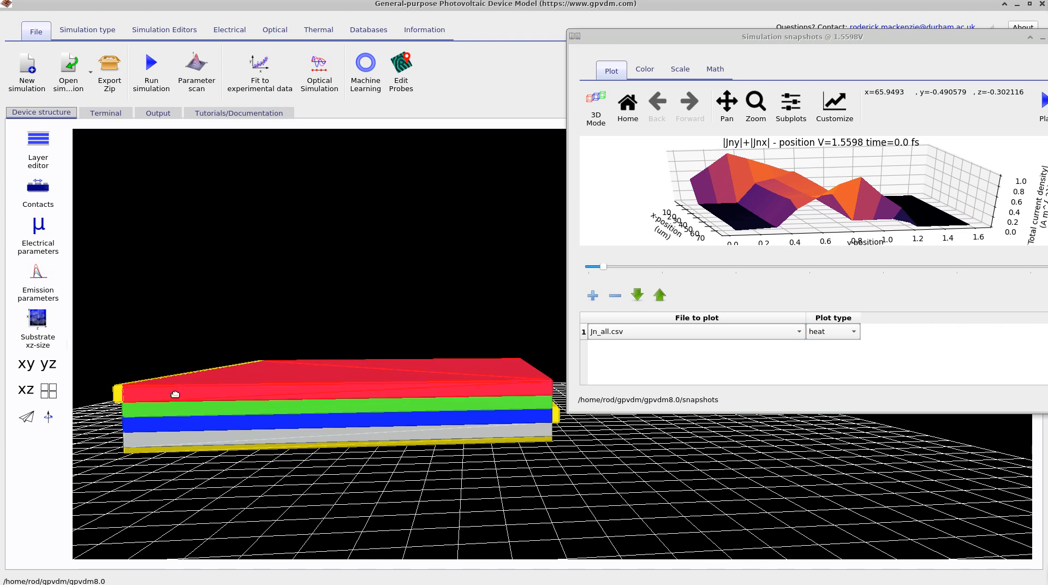
{"action": "left_click", "coordinate": [188, 412]}
{"action": "left_click", "coordinate": [187, 425]}
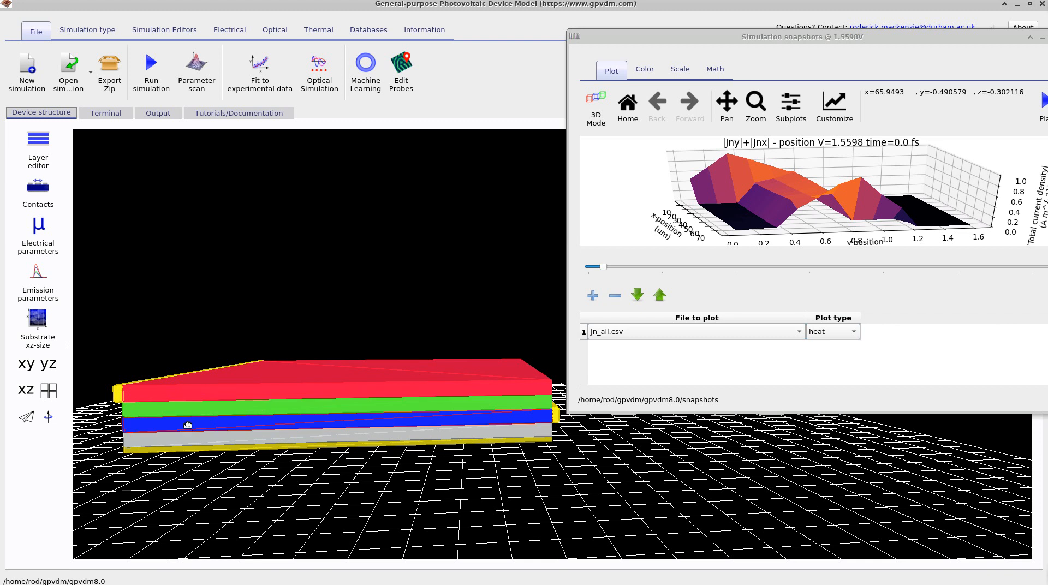
Step: Open the electrical parameters, review the settings of the device's layers, and close the editor
{"action": "left_click", "coordinate": [50, 246]}
{"action": "left_click_drag", "start_coordinate": [283, 18], "coordinate": [341, 27]}
{"action": "left_click_drag", "start_coordinate": [294, 134], "coordinate": [269, 133]}
{"action": "left_click", "coordinate": [203, 93]}
{"action": "left_click", "coordinate": [254, 94]}
{"action": "left_click_drag", "start_coordinate": [426, 28], "coordinate": [377, 25]}
{"action": "left_click", "coordinate": [562, 17]}
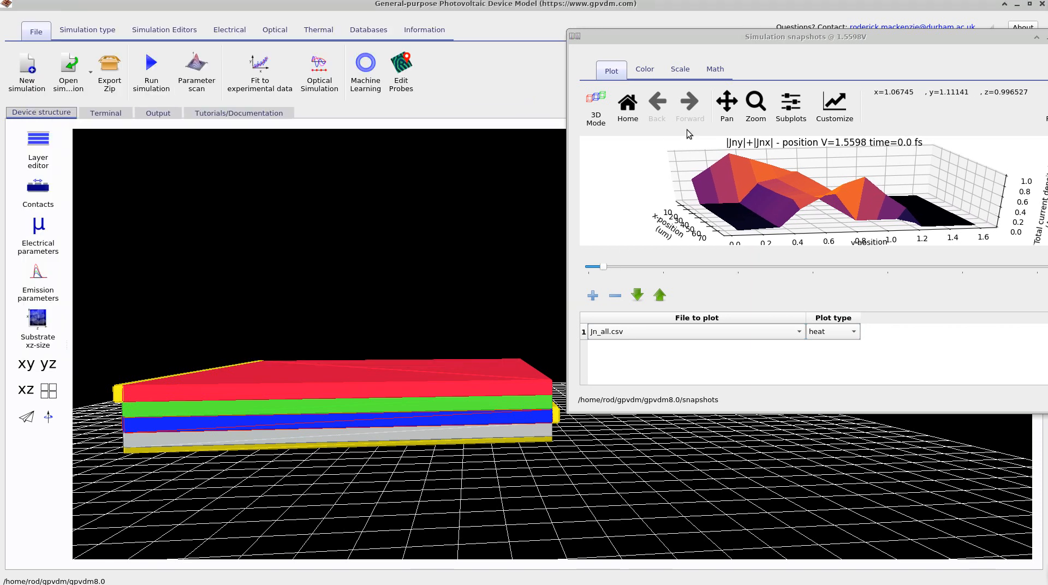
Step: Reposition the snapshot viewer so the layer stack and both side contacts can be compared with the current density plot
{"action": "left_click_drag", "start_coordinate": [698, 38], "coordinate": [631, 35]}
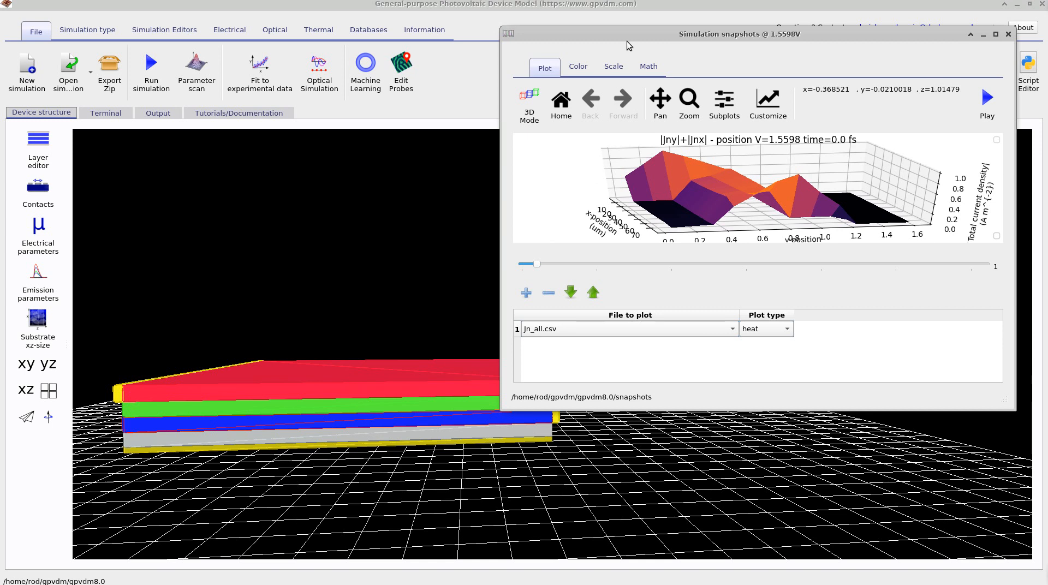
{"action": "left_click_drag", "start_coordinate": [623, 35], "coordinate": [784, 51]}
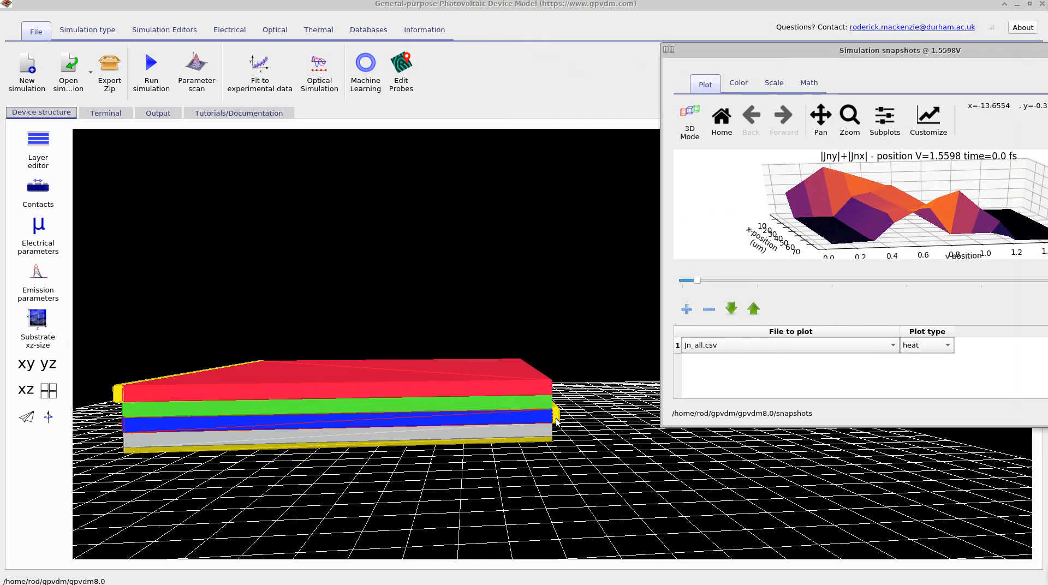
{"action": "left_click_drag", "start_coordinate": [727, 47], "coordinate": [655, 43]}
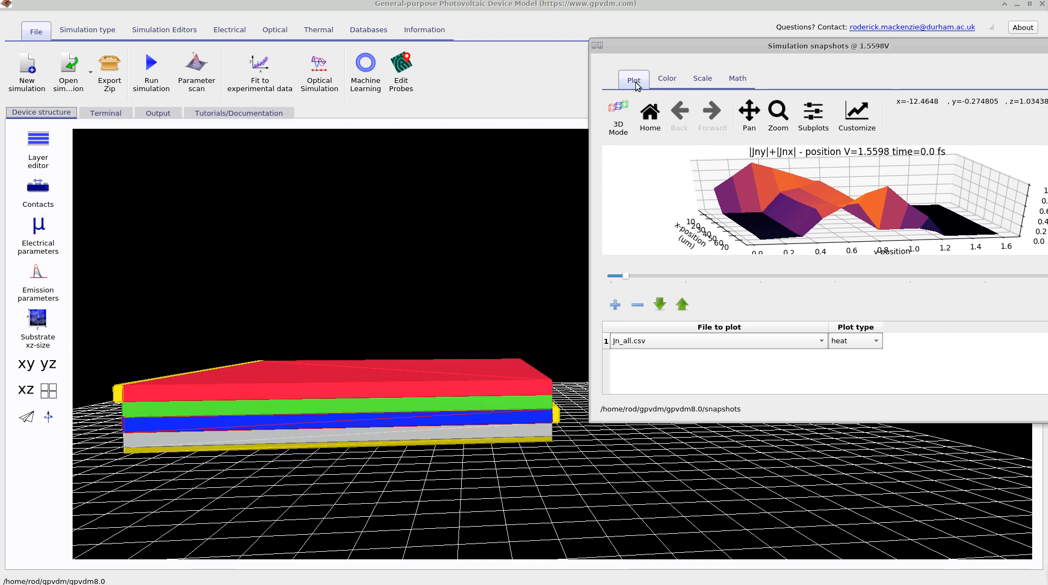
Step: Maximise the snapshot viewer, rotate the current density plot slightly, and show snapshot 0
{"action": "left_click_drag", "start_coordinate": [647, 47], "coordinate": [350, 37]}
{"action": "double_click", "coordinate": [350, 37]}
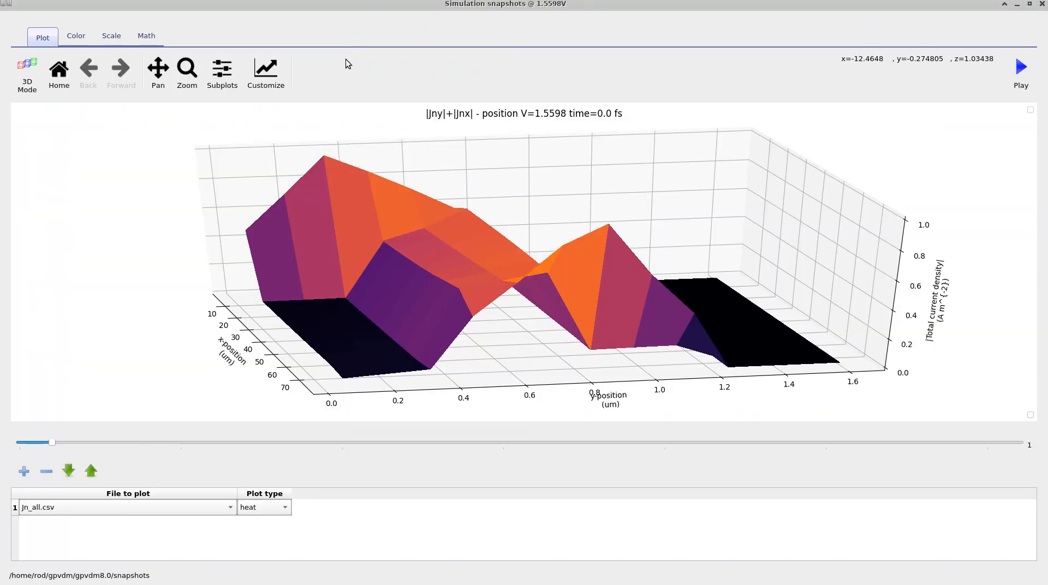
{"action": "left_click_drag", "start_coordinate": [561, 195], "coordinate": [532, 202]}
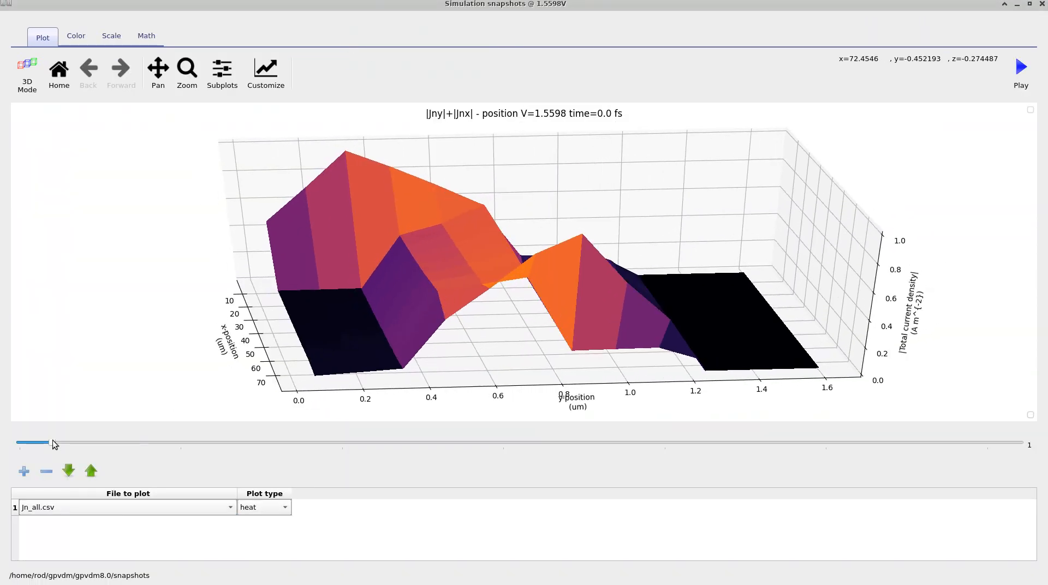
{"action": "left_click_drag", "start_coordinate": [54, 441], "coordinate": [11, 444]}
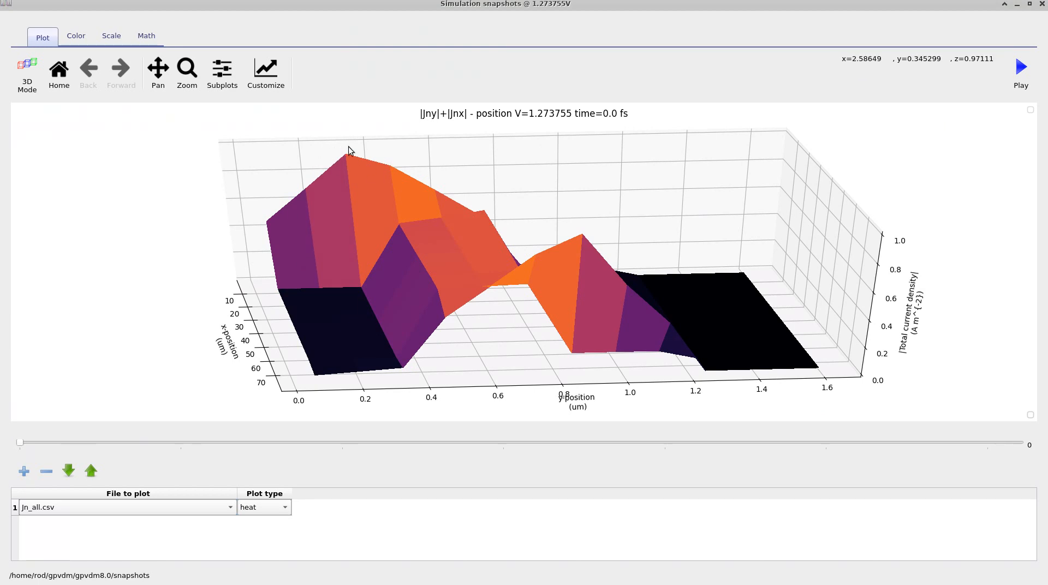
Step: Restore the snapshot viewer to a smaller window and compare the snapshot 0 current density with the device's layers
{"action": "left_click_drag", "start_coordinate": [295, 5], "coordinate": [697, 55]}
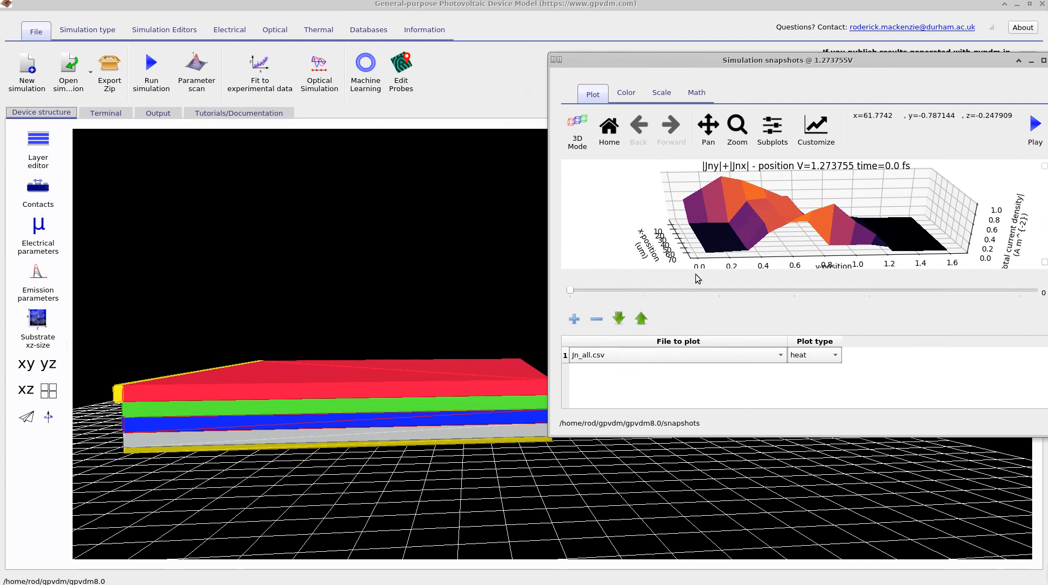
{"action": "left_click_drag", "start_coordinate": [582, 60], "coordinate": [647, 61]}
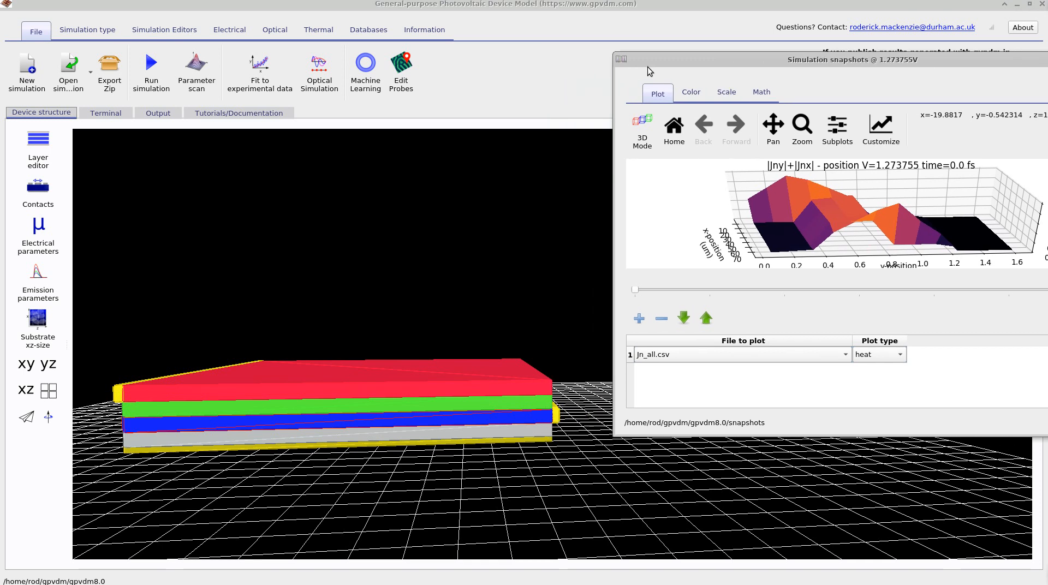
{"action": "left_click_drag", "start_coordinate": [753, 66], "coordinate": [661, 67]}
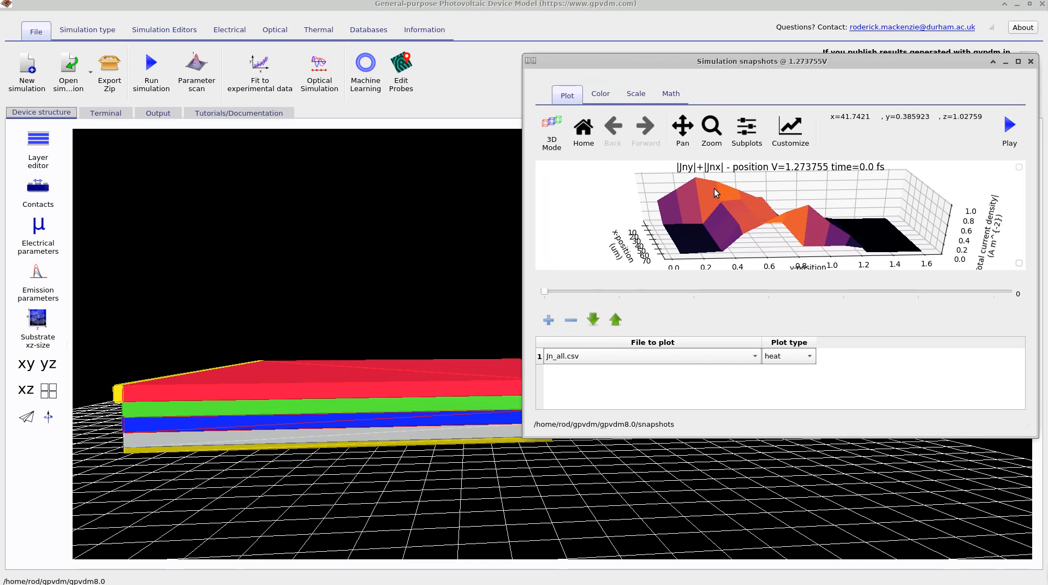
{"action": "left_click_drag", "start_coordinate": [620, 63], "coordinate": [377, 57]}
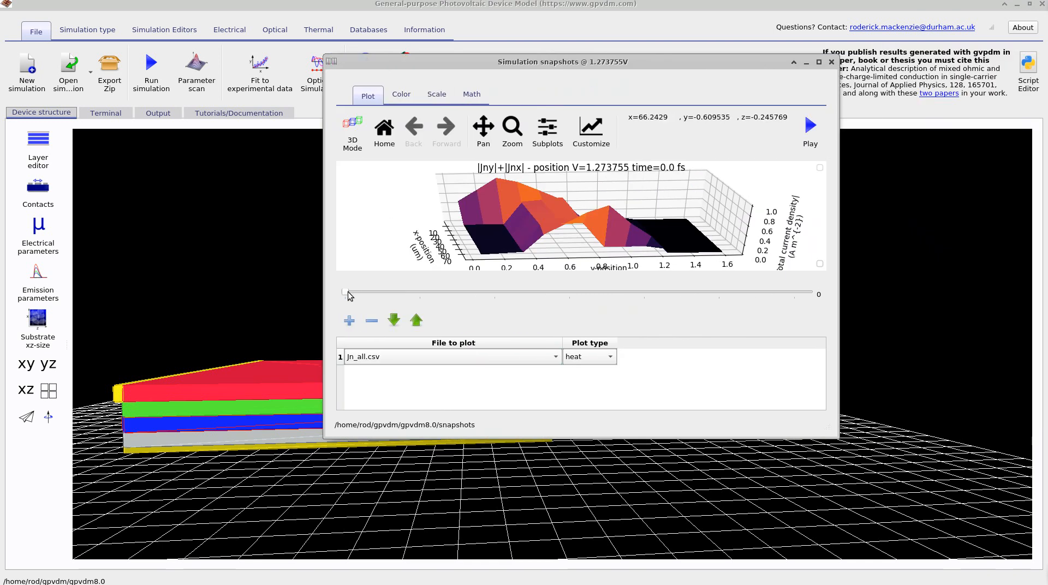
Step: Maximise the snapshot viewer and advance the current density plot through snapshots 1 and 2 to snapshot 12
{"action": "left_click_drag", "start_coordinate": [345, 295], "coordinate": [361, 295]}
{"action": "left_click", "coordinate": [819, 62]}
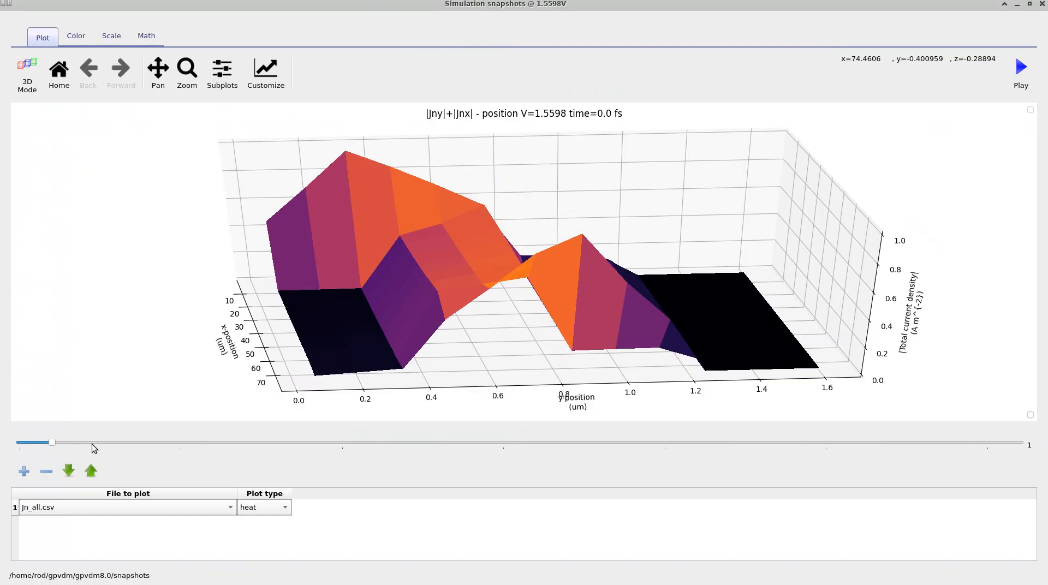
{"action": "left_click_drag", "start_coordinate": [55, 443], "coordinate": [82, 441]}
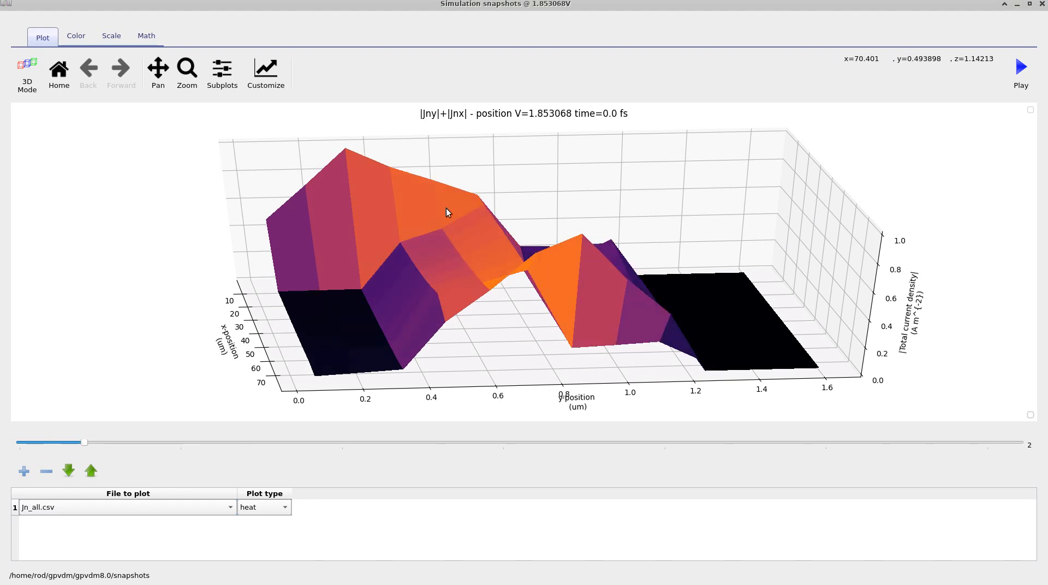
{"action": "left_click_drag", "start_coordinate": [86, 442], "coordinate": [414, 457]}
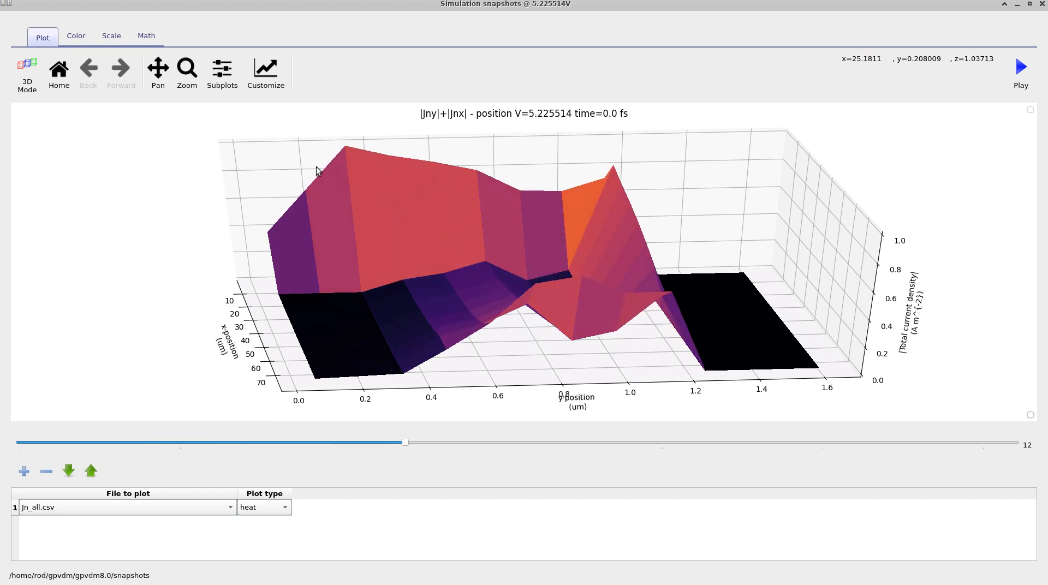
Step: Shrink the snapshot viewer to compare snapshot 12 with the device's side contacts, and maximise it again
{"action": "double_click", "coordinate": [286, 5]}
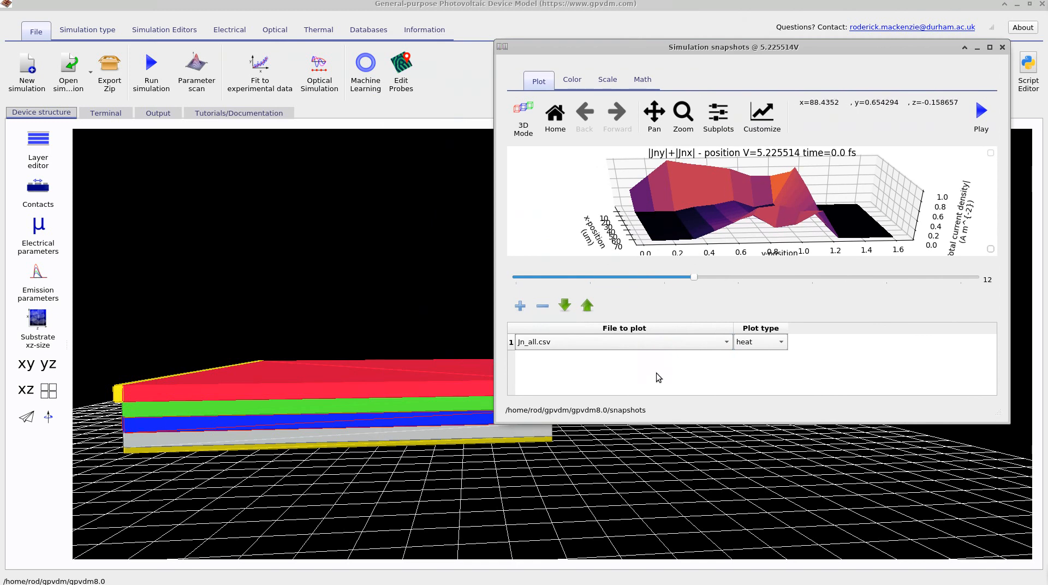
{"action": "left_click_drag", "start_coordinate": [564, 52], "coordinate": [655, 47]}
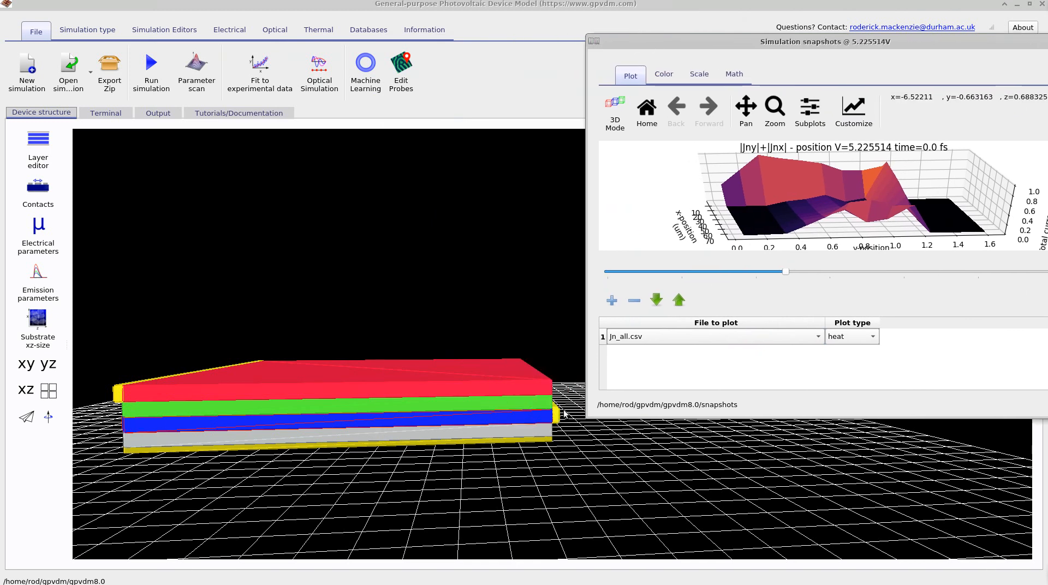
{"action": "double_click", "coordinate": [655, 47]}
Step: Advance the current density plot to snapshot 26 and rotate its 3D axes to inspect the surface
{"action": "left_click_drag", "start_coordinate": [405, 442], "coordinate": [864, 420]}
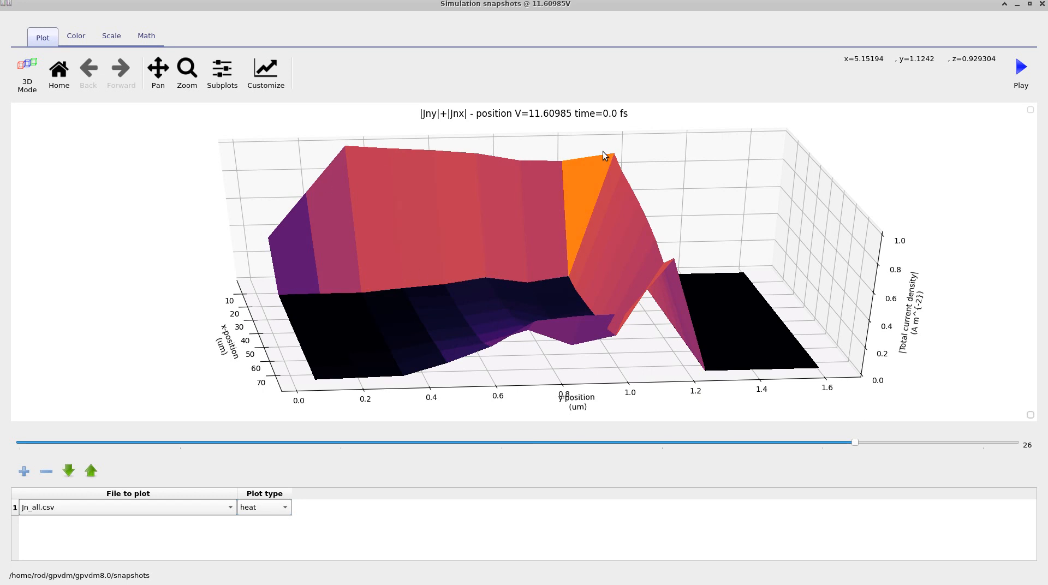
{"action": "mouse_move", "coordinate": [739, 337]}
{"action": "left_mouse_down"}
{"action": "mouse_move", "coordinate": [767, 339]}
{"action": "mouse_move", "coordinate": [741, 319]}
{"action": "mouse_move", "coordinate": [751, 339]}
{"action": "mouse_move", "coordinate": [745, 328]}
{"action": "left_mouse_up"}
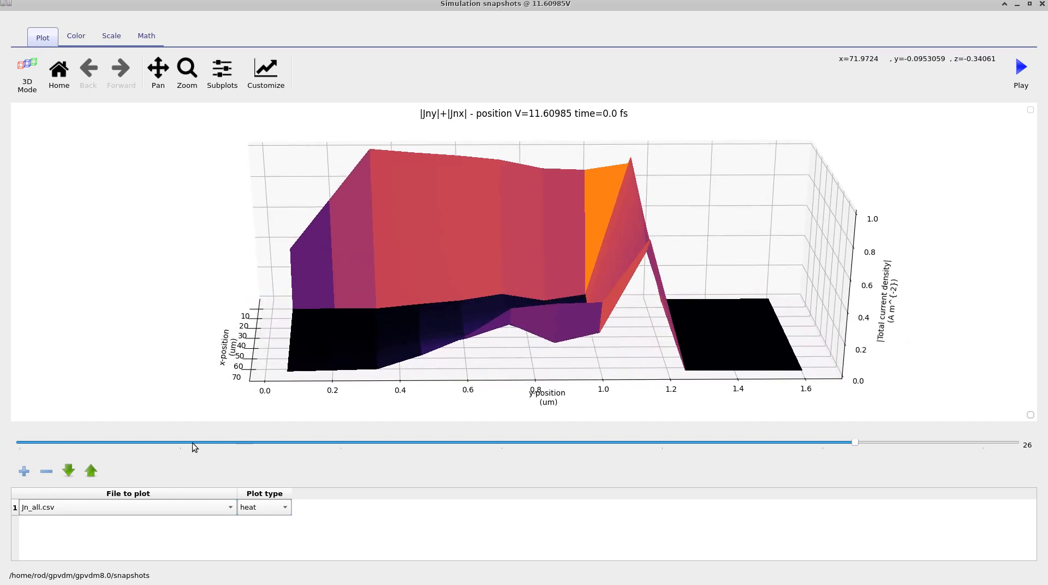
{"action": "left_click_drag", "start_coordinate": [187, 276], "coordinate": [172, 531]}
Step: Look through the available snapshot files, plot Ec.csv in place of Jn_all.csv, and rotate the 3D axes
{"action": "left_click", "coordinate": [172, 509]}
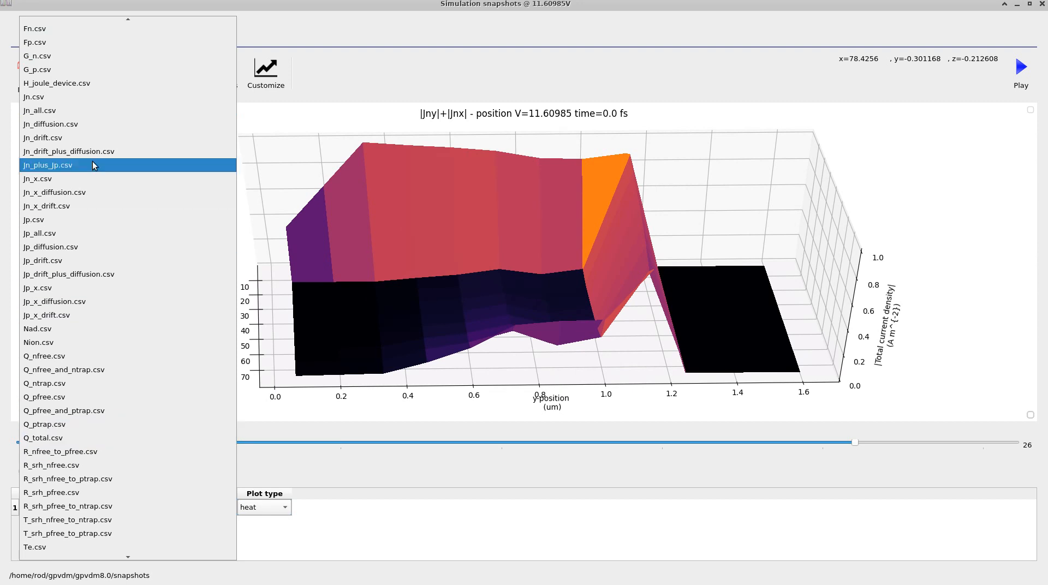
{"action": "scroll", "coordinate": [70, 178], "scroll_direction": "up", "scroll_amount": 1}
{"action": "scroll", "coordinate": [70, 179], "scroll_direction": "up", "scroll_amount": 1}
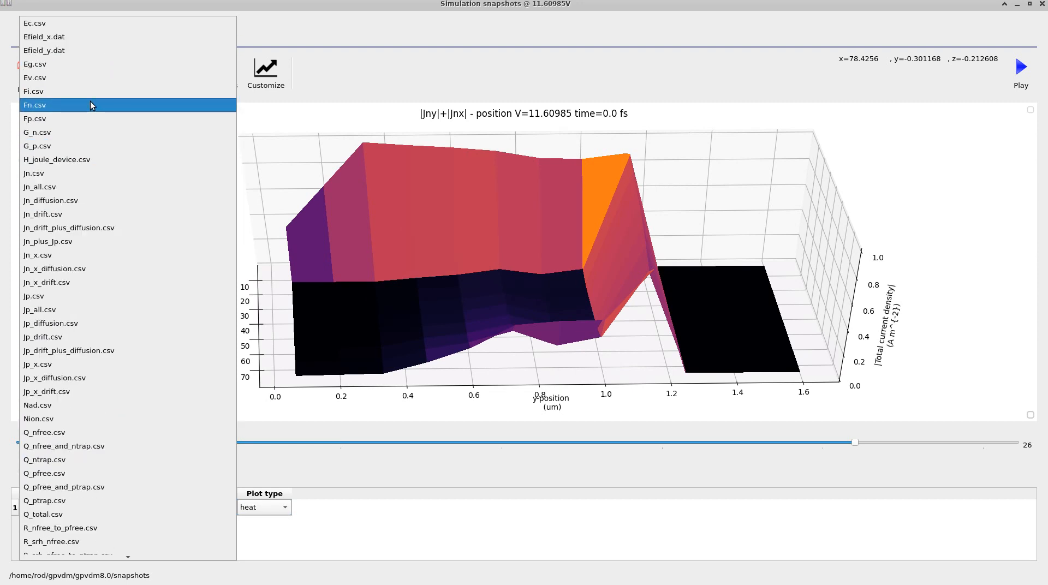
{"action": "scroll", "coordinate": [77, 405], "scroll_direction": "down", "scroll_amount": 7}
{"action": "scroll", "coordinate": [93, 525], "scroll_direction": "down", "scroll_amount": 1}
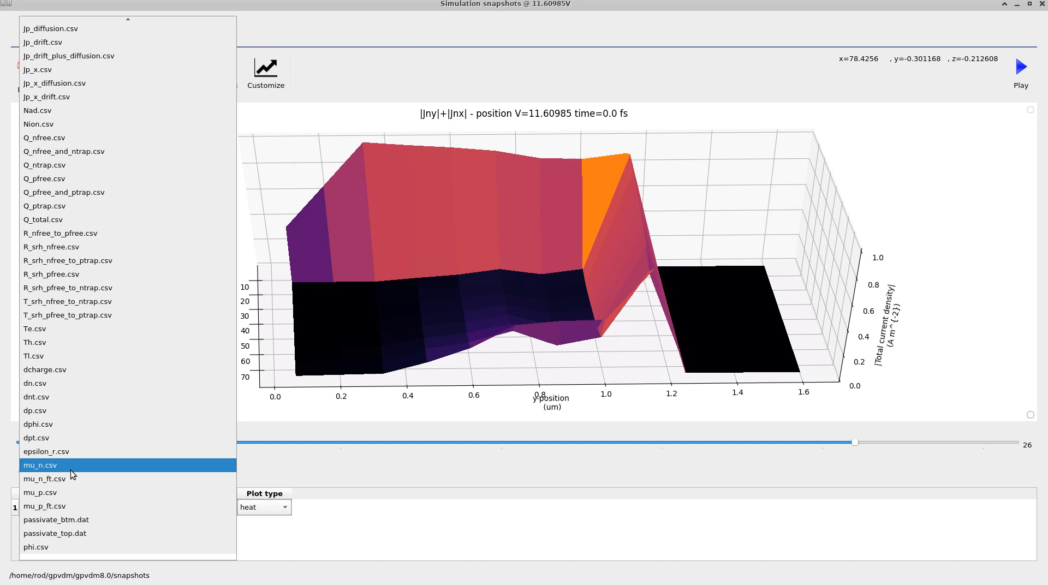
{"action": "scroll", "coordinate": [69, 469], "scroll_direction": "up", "scroll_amount": 3}
{"action": "scroll", "coordinate": [64, 310], "scroll_direction": "up", "scroll_amount": 4}
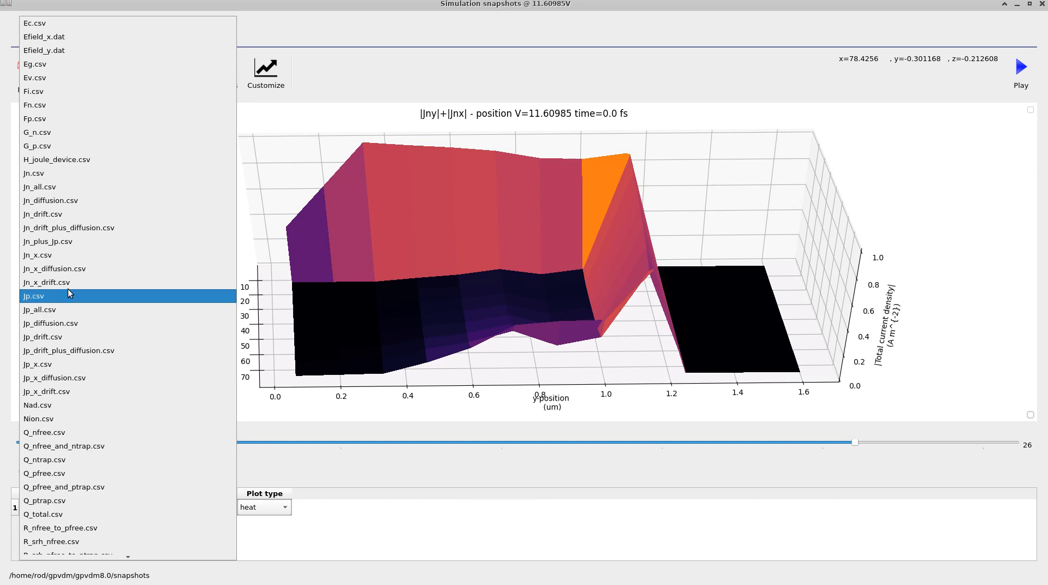
{"action": "left_click", "coordinate": [84, 24]}
{"action": "left_click_drag", "start_coordinate": [335, 314], "coordinate": [219, 281]}
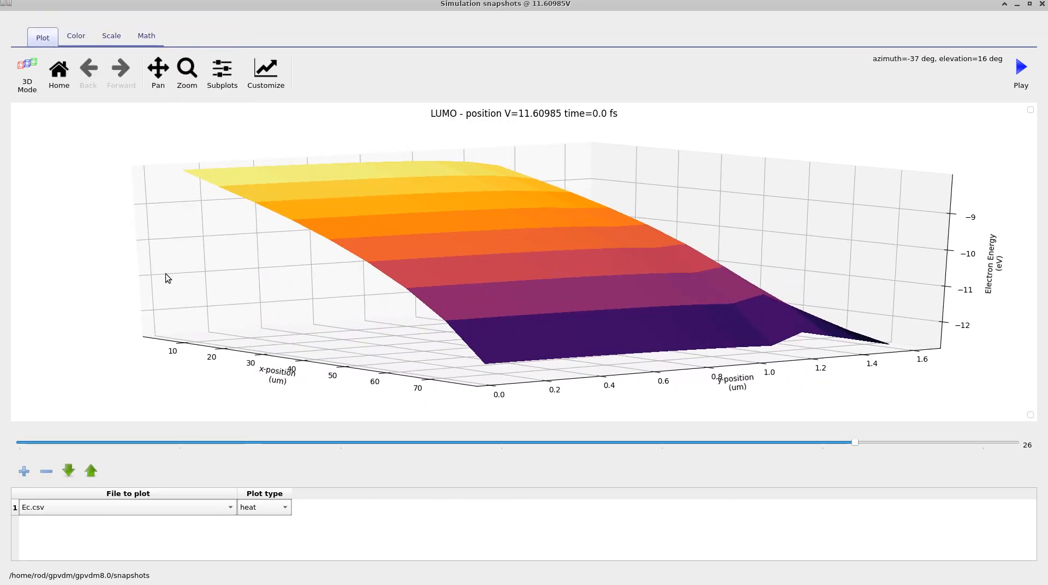
Step: Step the Ec.csv plot back through snapshot 1 to snapshot 0, and close the snapshot viewer
{"action": "left_click_drag", "start_coordinate": [863, 446], "coordinate": [52, 443]}
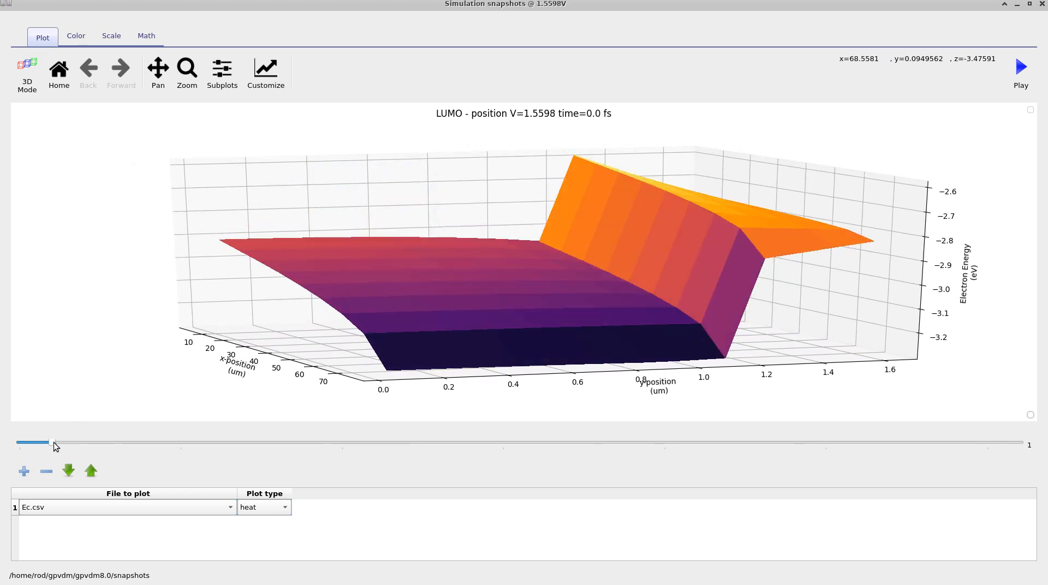
{"action": "left_click_drag", "start_coordinate": [121, 447], "coordinate": [19, 436]}
{"action": "double_click", "coordinate": [238, 5]}
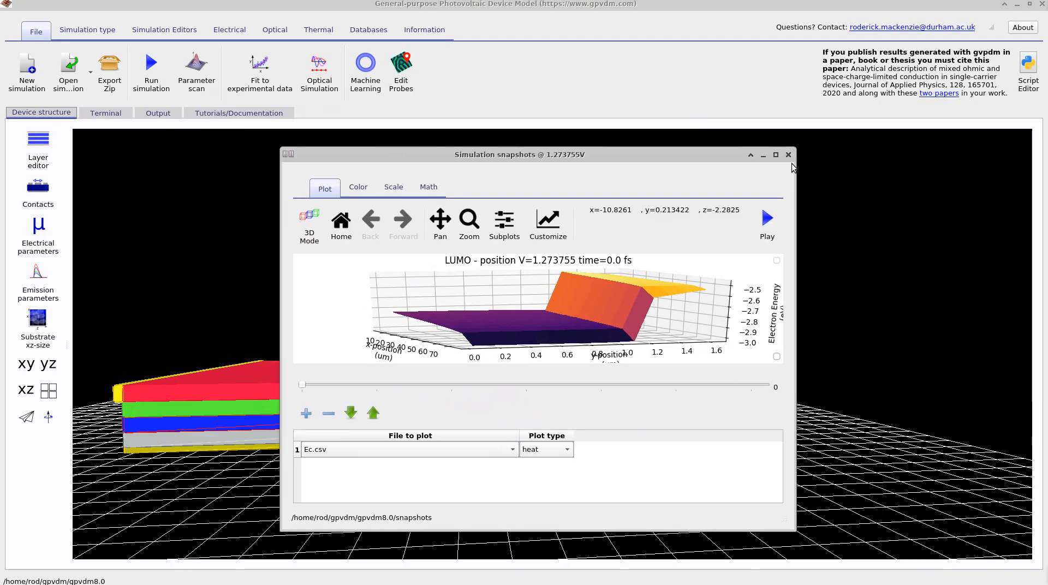
{"action": "left_click", "coordinate": [788, 156]}
Step: Centre the 3D device in its view and check the applied voltages of the source, gate and drain in the contact editor
{"action": "right_click", "coordinate": [342, 269]}
{"action": "left_click", "coordinate": [454, 231]}
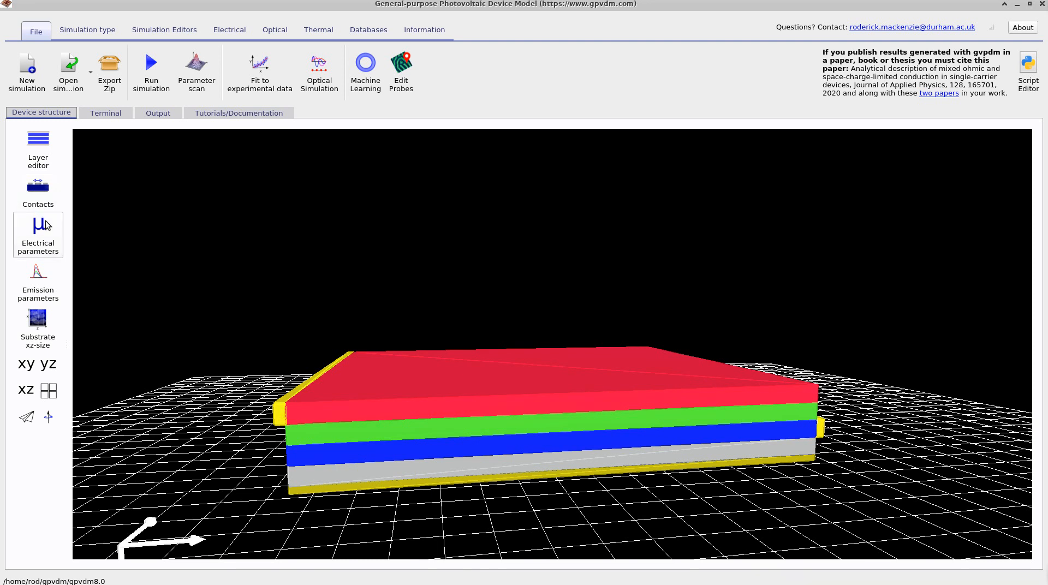
{"action": "left_click", "coordinate": [39, 191]}
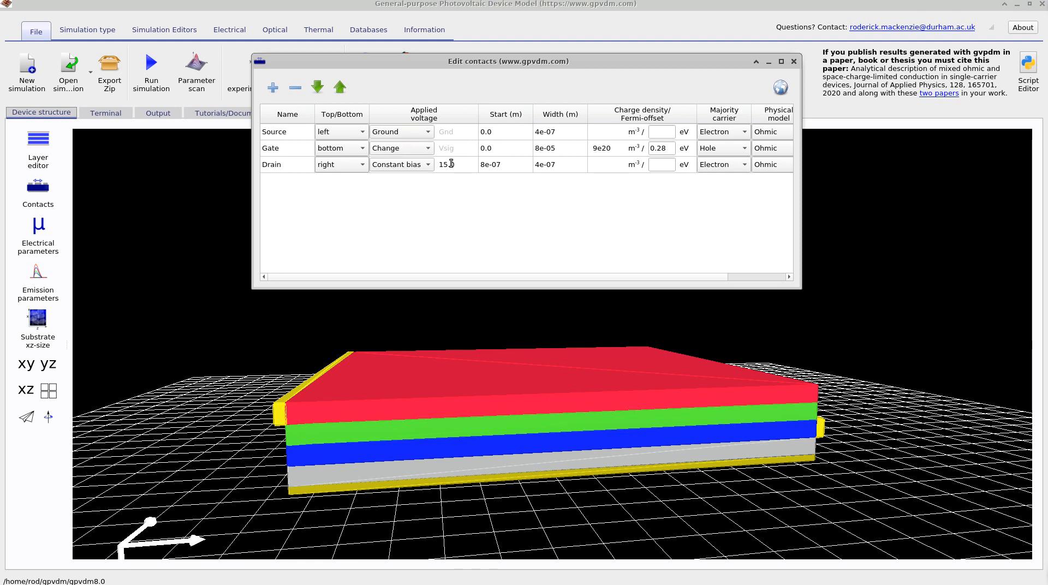
{"action": "left_click", "coordinate": [793, 61]}
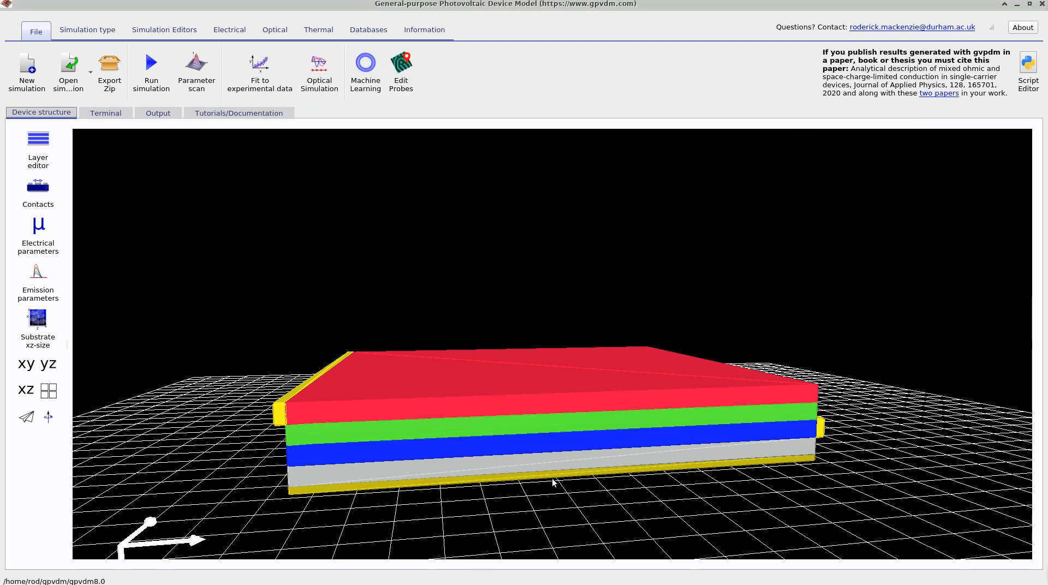
Step: Open the JV editor, check the stop voltage of the sweep, and close the editor
{"action": "left_click", "coordinate": [164, 30]}
{"action": "left_click", "coordinate": [19, 68]}
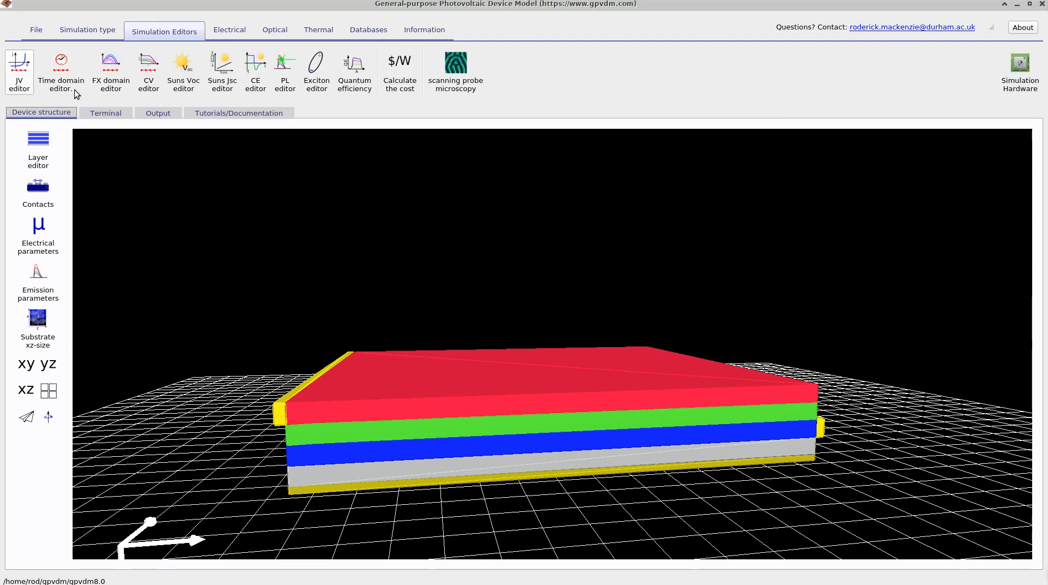
{"action": "left_click_drag", "start_coordinate": [624, 61], "coordinate": [573, 53]}
{"action": "left_click_drag", "start_coordinate": [537, 154], "coordinate": [472, 169]}
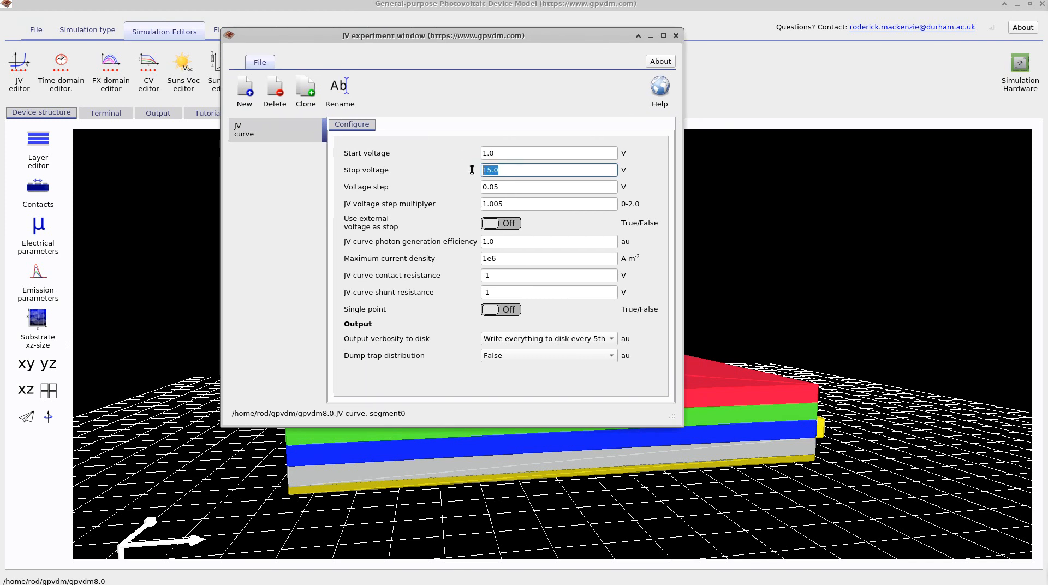
{"action": "left_click", "coordinate": [675, 35]}
Step: Show the start of the simulation's output file list and restore the main window to a smaller size
{"action": "left_click", "coordinate": [158, 112]}
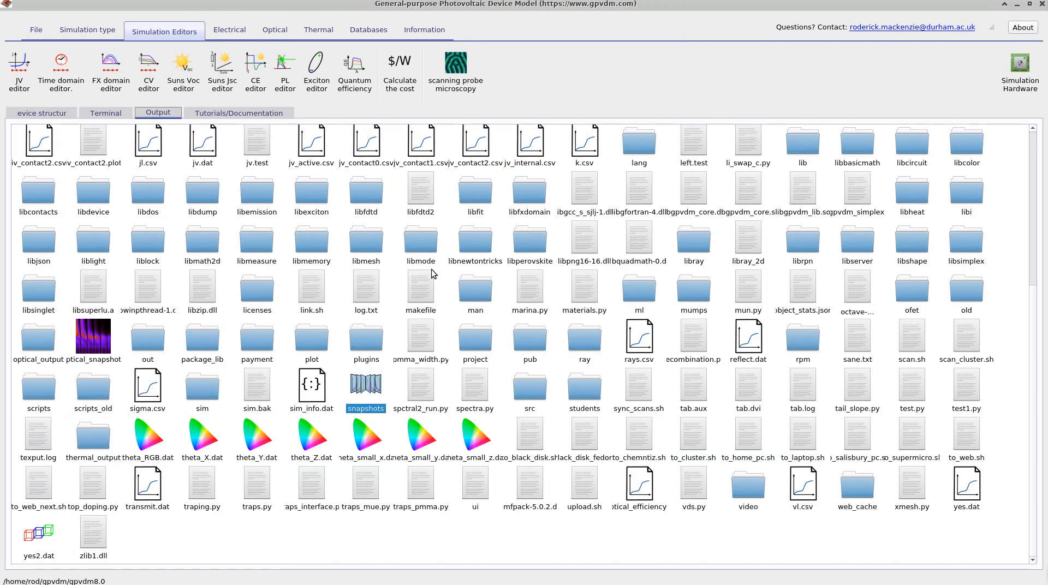
{"action": "scroll", "coordinate": [420, 272], "scroll_direction": "up", "scroll_amount": 5}
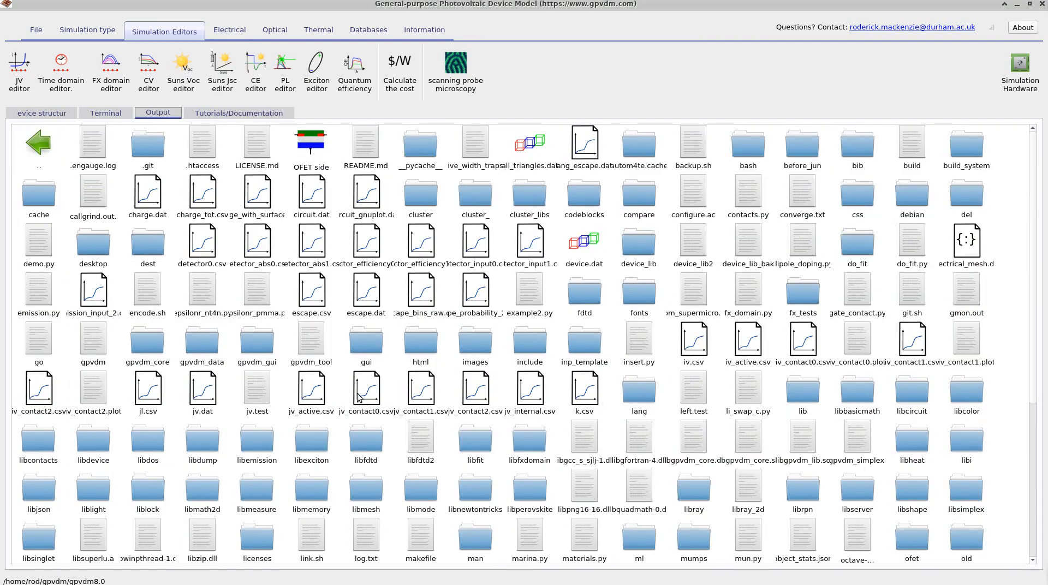
{"action": "left_click_drag", "start_coordinate": [352, 11], "coordinate": [335, 34]}
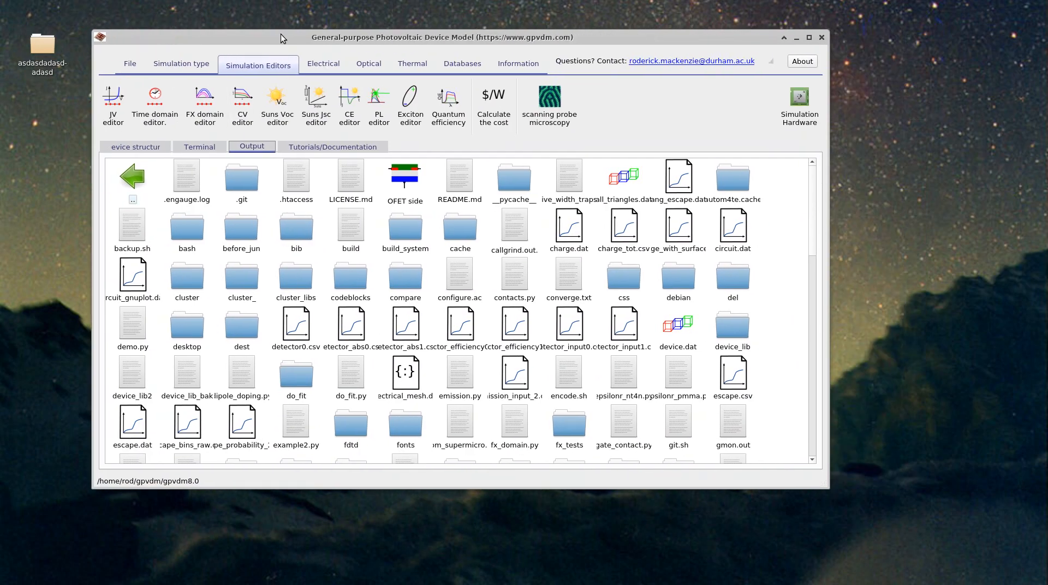
Step: Maximize the main window and show the simulation's output files
{"action": "double_click", "coordinate": [281, 35]}
{"action": "left_click", "coordinate": [55, 112]}
{"action": "left_click", "coordinate": [146, 113]}
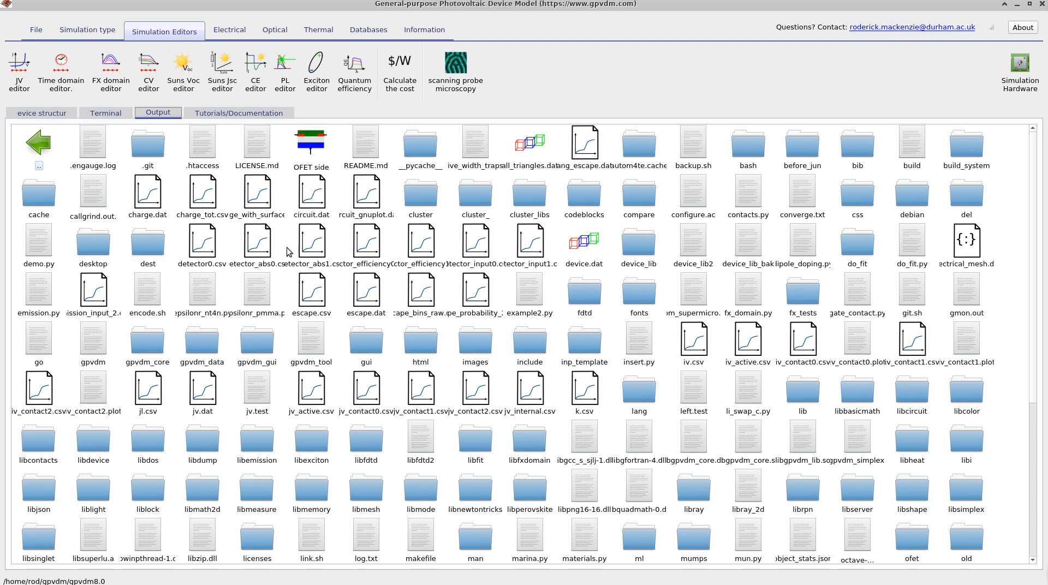
Step: Open the contact editor and go through the source, gate and drain contacts in turn
{"action": "left_click", "coordinate": [60, 112]}
{"action": "left_click", "coordinate": [38, 191]}
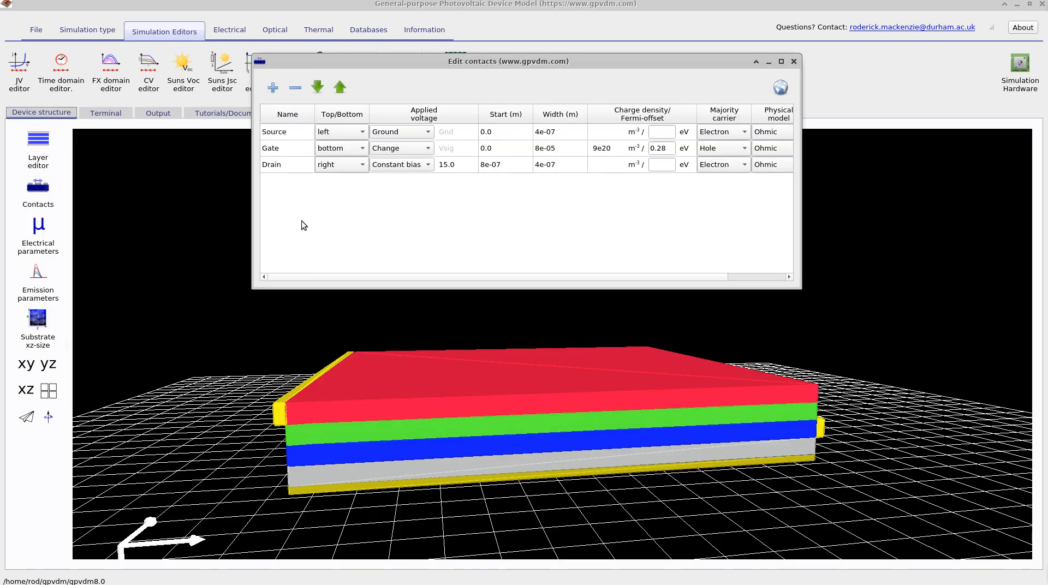
{"action": "left_click", "coordinate": [276, 135]}
{"action": "left_click", "coordinate": [281, 150]}
{"action": "left_click", "coordinate": [279, 164]}
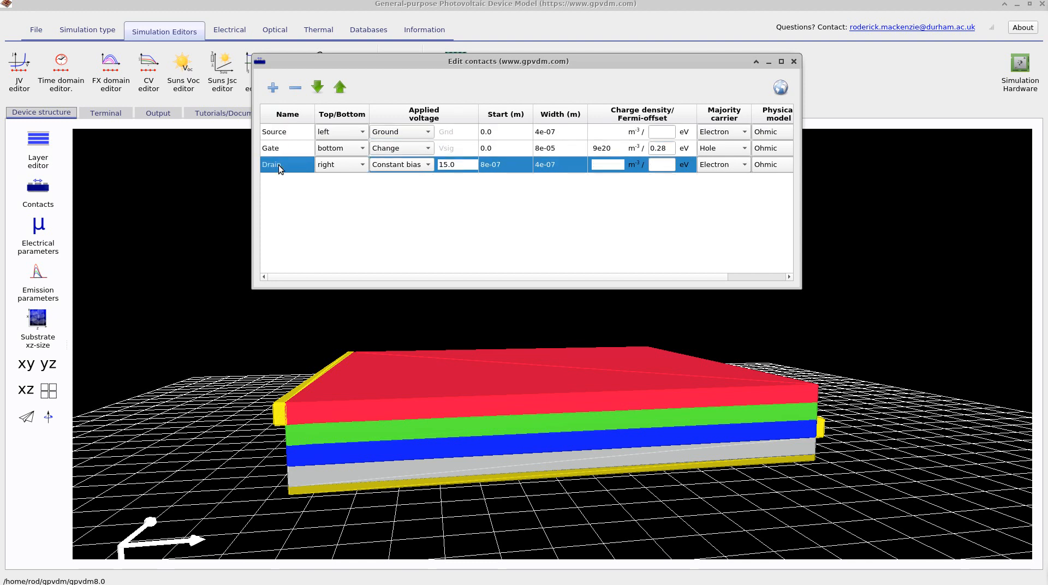
Step: View the current density plots jv_contact0.csv, jv_contact2.csv and jv_contact1.csv from the output files, closing each, and return to the device structure
{"action": "left_click", "coordinate": [157, 112]}
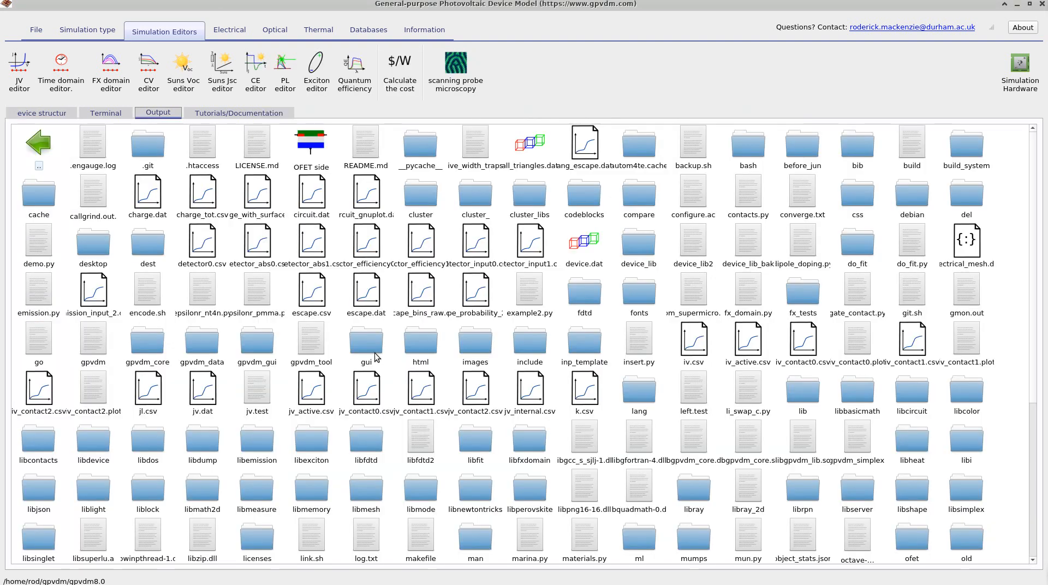
{"action": "double_click", "coordinate": [367, 390]}
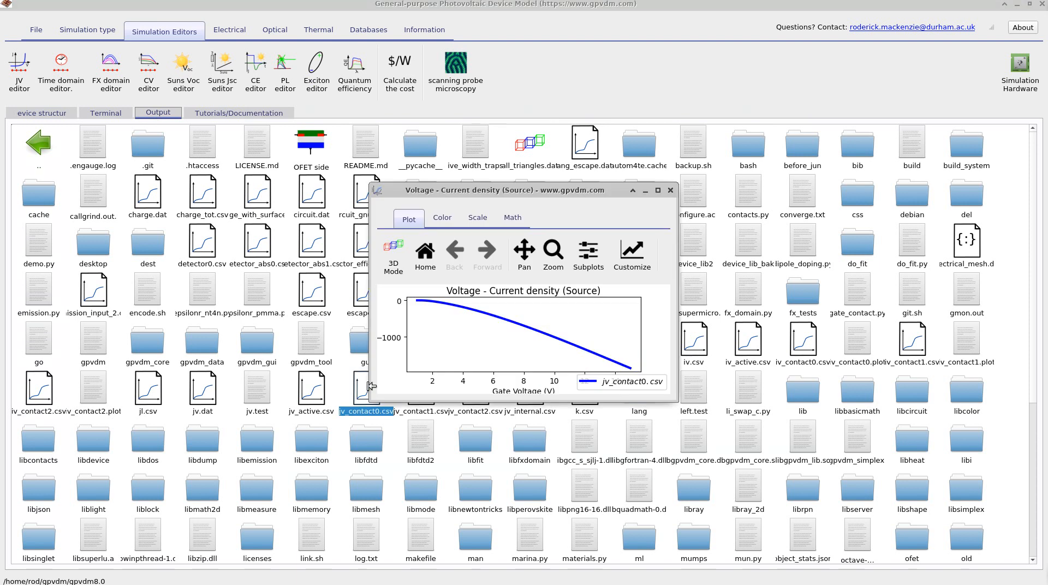
{"action": "left_click", "coordinate": [769, 192]}
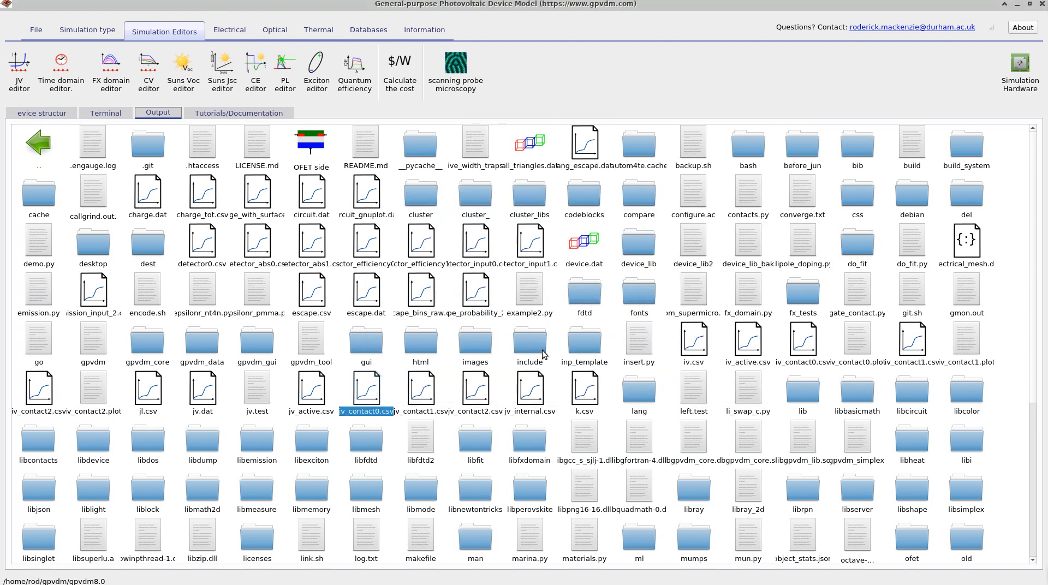
{"action": "double_click", "coordinate": [481, 398]}
{"action": "left_click", "coordinate": [769, 191]}
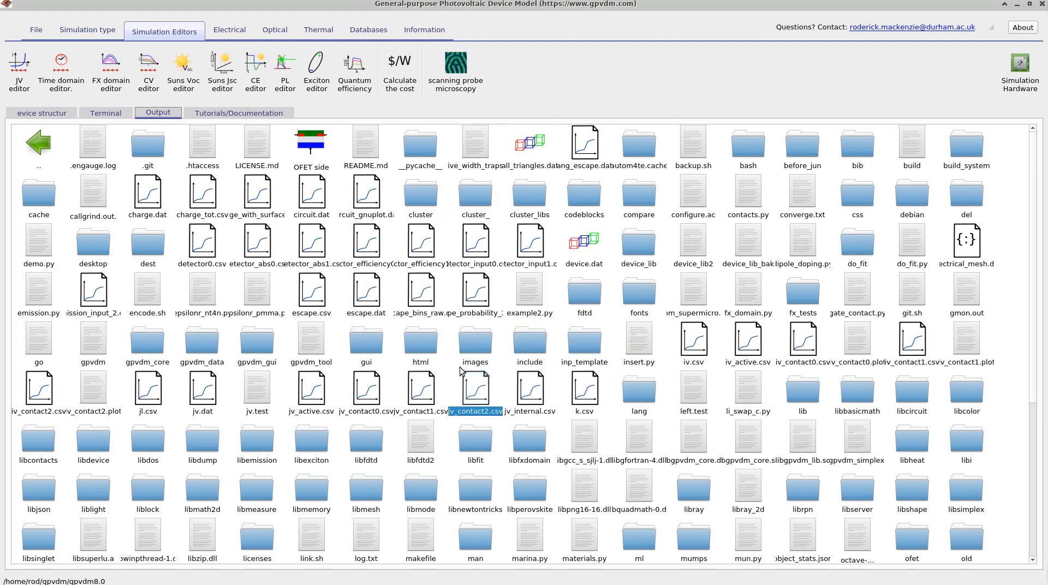
{"action": "double_click", "coordinate": [432, 386]}
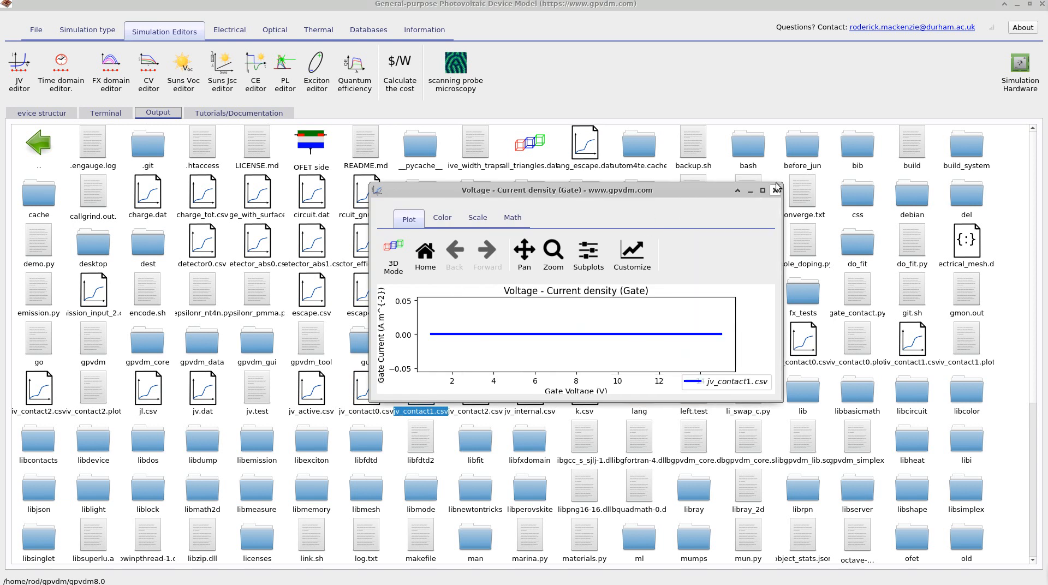
{"action": "left_click", "coordinate": [775, 190]}
{"action": "left_click", "coordinate": [59, 113]}
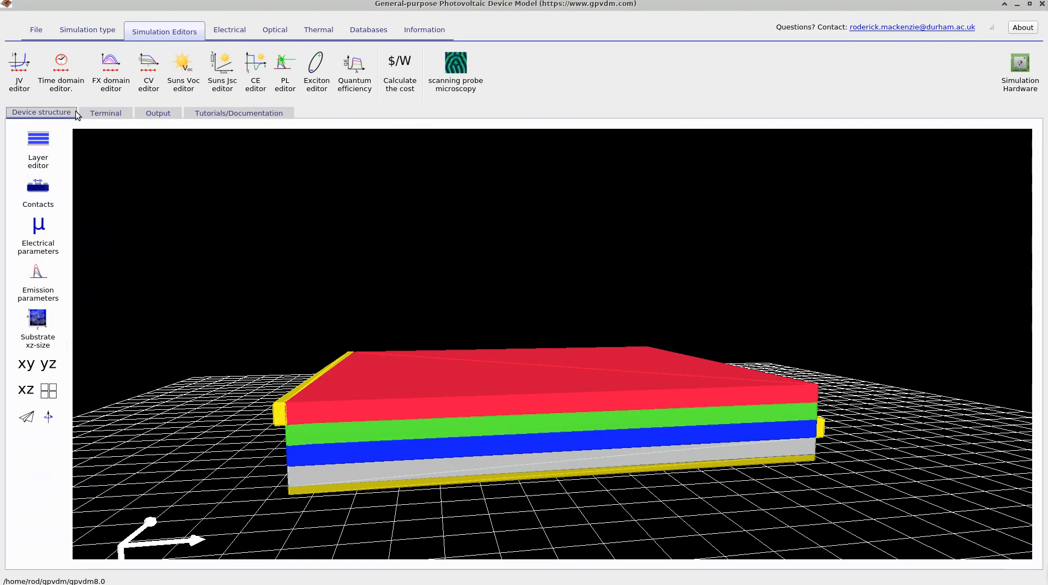